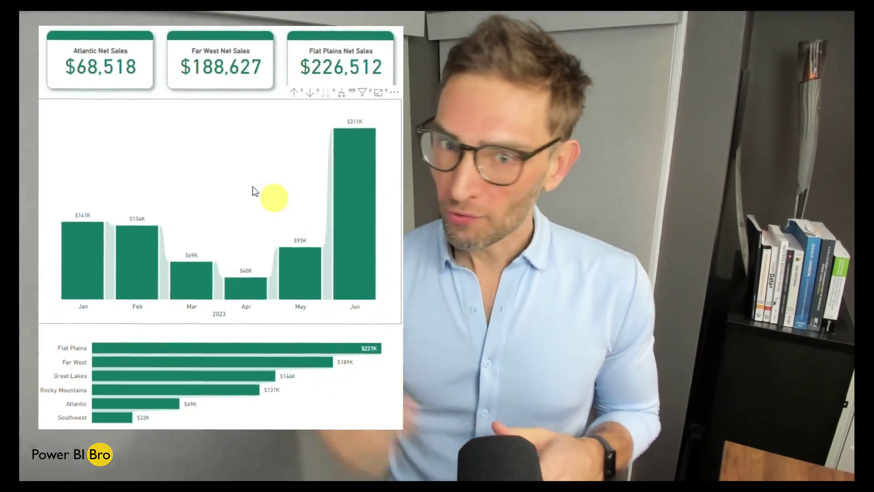
Step: Try to filter the charts by selecting the Atlantic, Far West and Flat Plains cards in the upper net sales card row
click(107, 58)
click(122, 54)
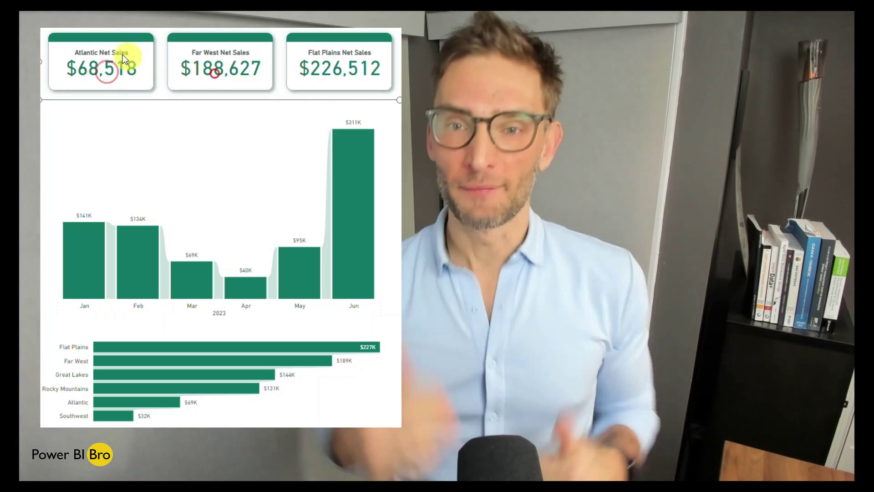
click(224, 49)
click(331, 57)
click(314, 75)
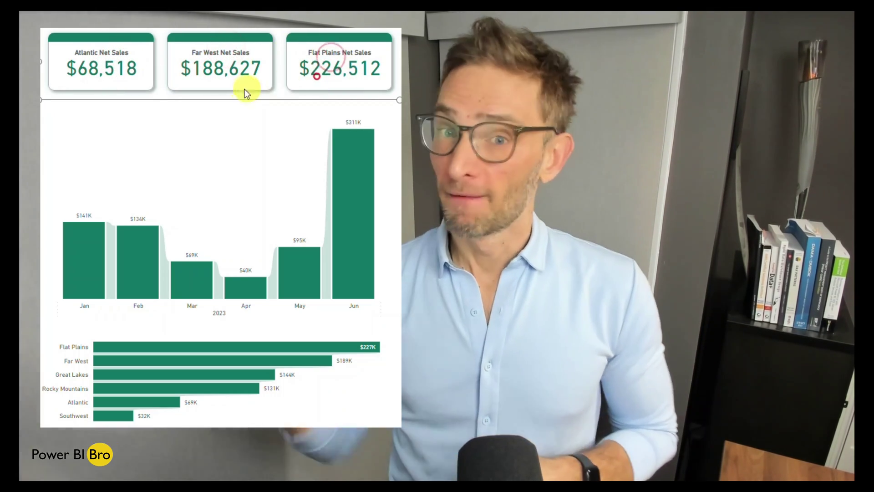
click(232, 85)
click(130, 78)
click(75, 72)
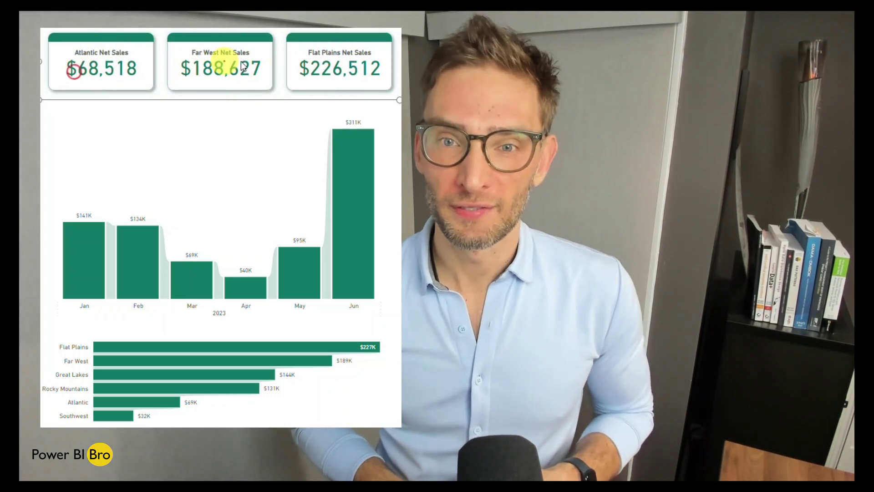
click(224, 64)
click(356, 79)
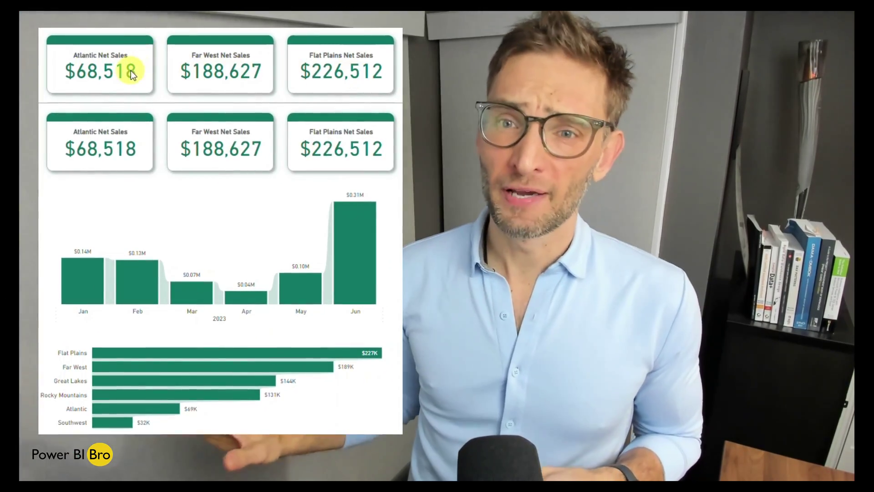
click(137, 70)
click(210, 67)
click(332, 61)
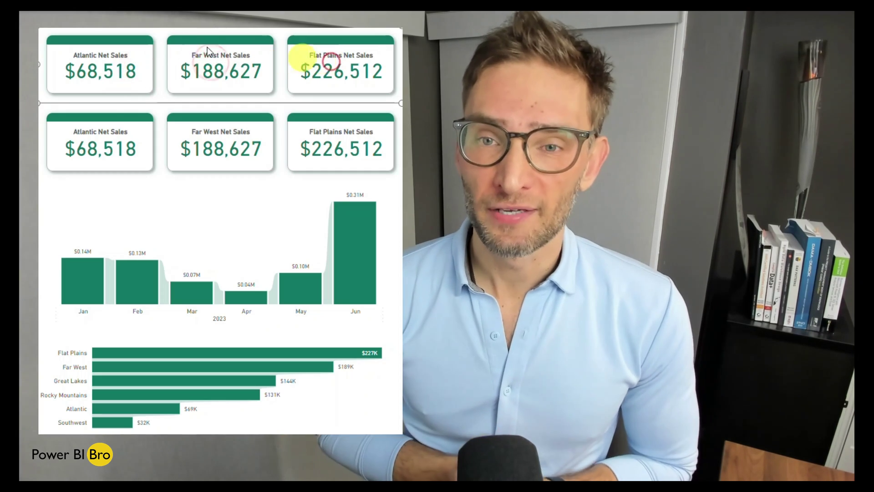
Step: Select the Atlantic, Far West and Flat Plains cards in the second row to filter the charts, and clear the selection
click(113, 152)
click(226, 146)
click(336, 150)
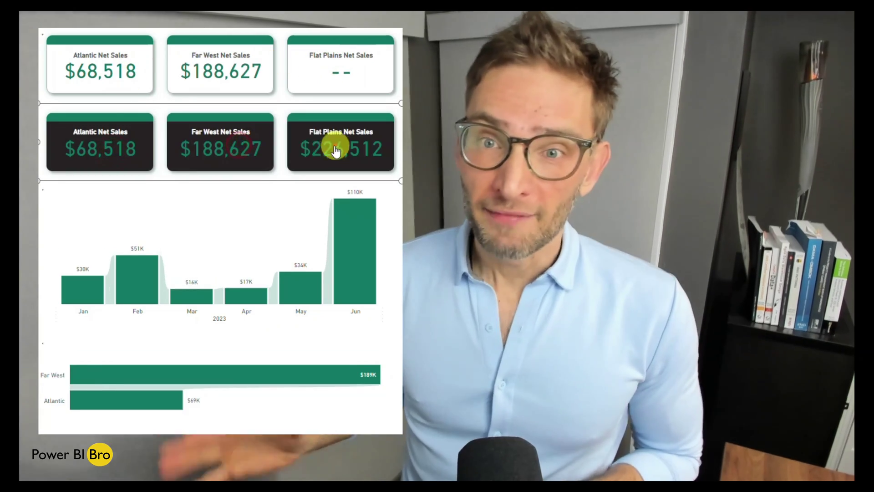
click(204, 150)
click(126, 154)
click(353, 153)
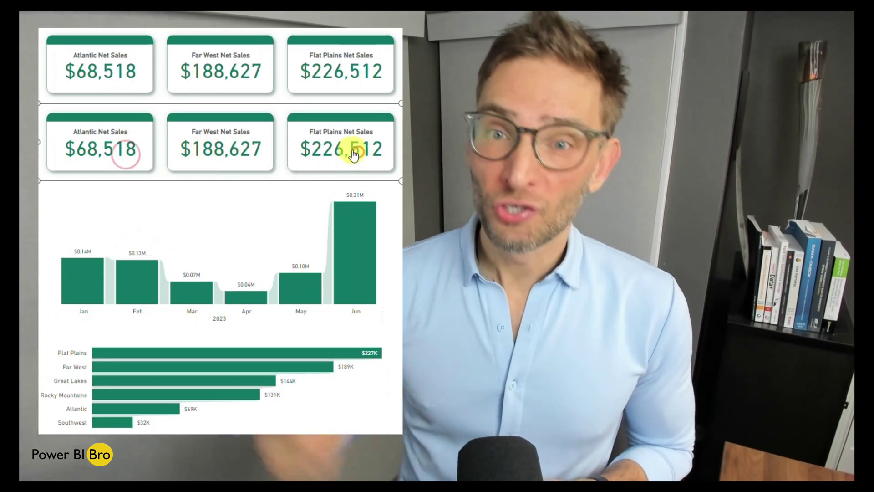
Step: Test toggling the second-row cards repeatedly, starting with Far West and adding and removing Atlantic and Flat Plains
click(211, 148)
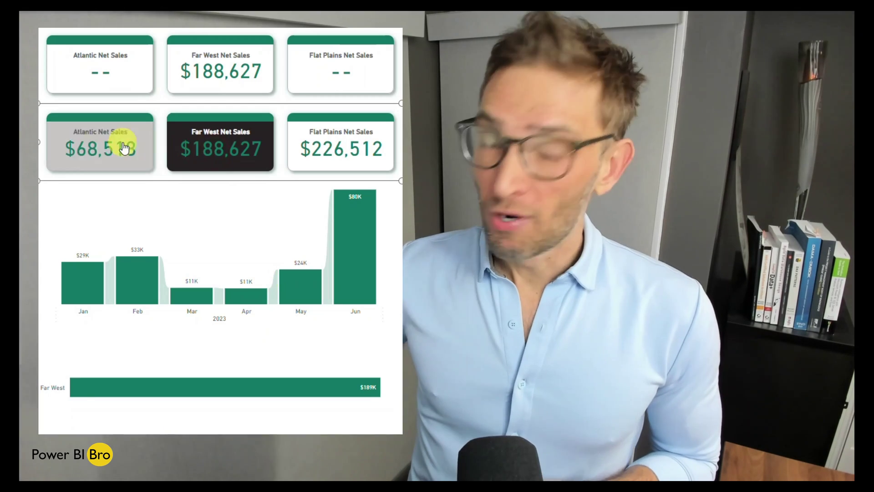
click(124, 148)
click(304, 139)
click(230, 158)
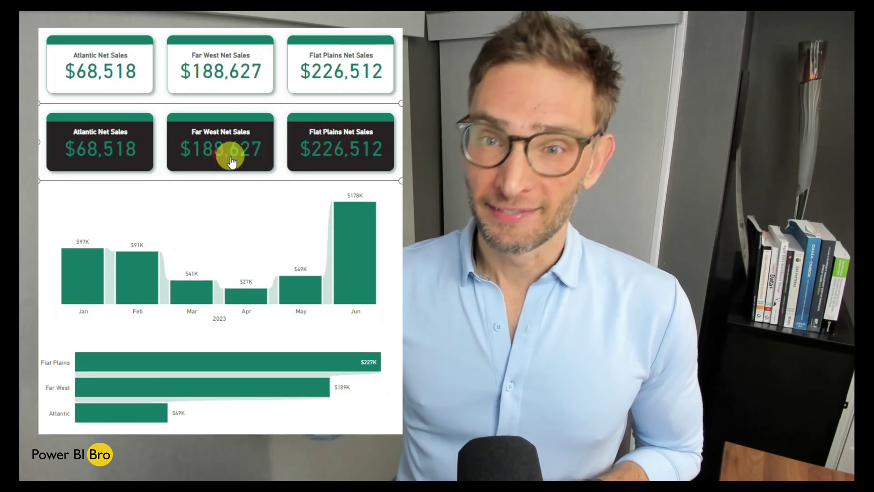
click(227, 155)
click(103, 151)
click(348, 149)
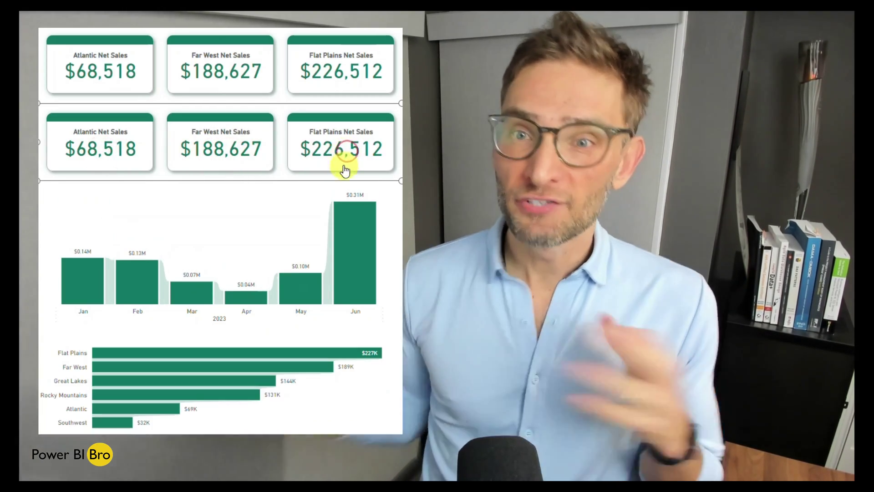
click(339, 165)
click(132, 156)
click(205, 156)
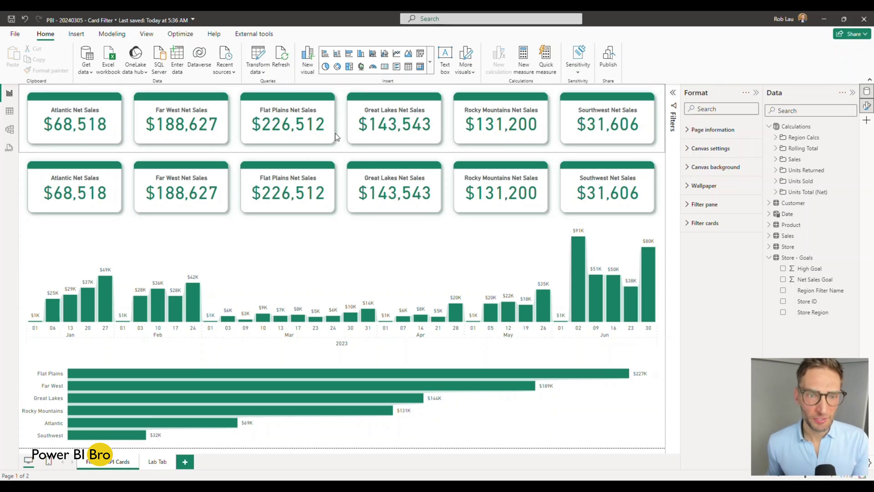
Step: Select the upper row of net sales cards and check its visual type among the available visuals
click(233, 123)
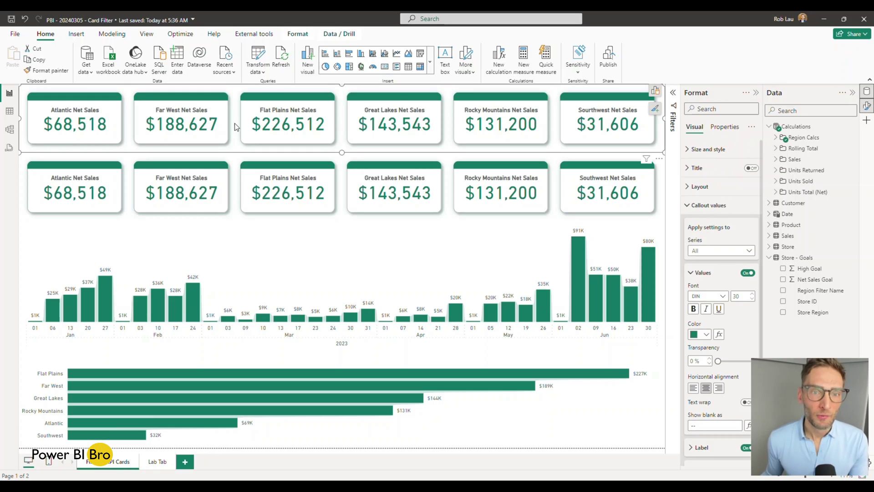
click(430, 68)
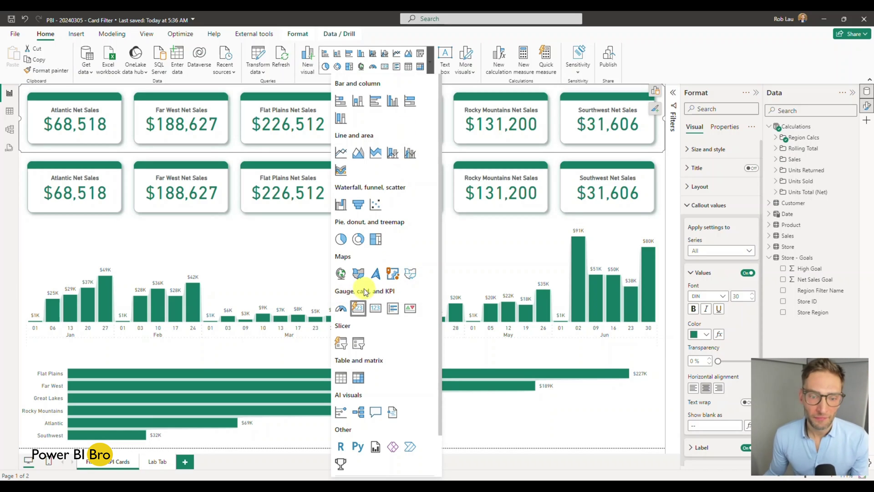
click(360, 309)
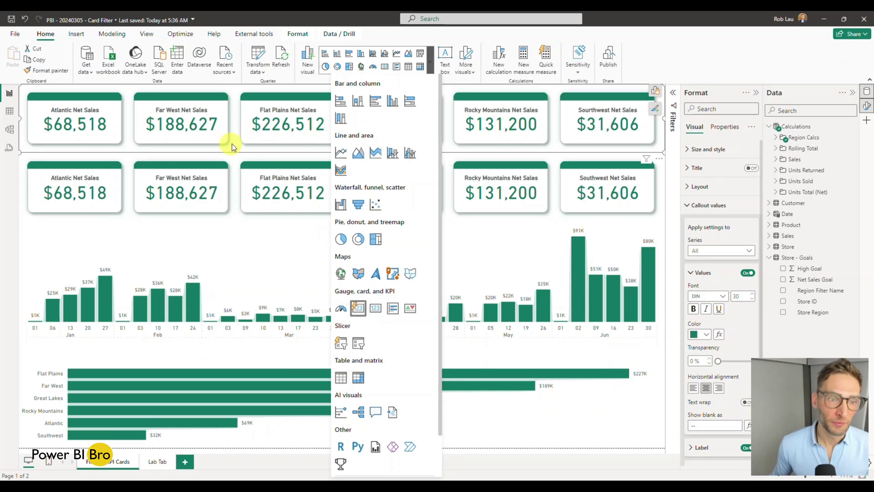
click(28, 254)
click(12, 259)
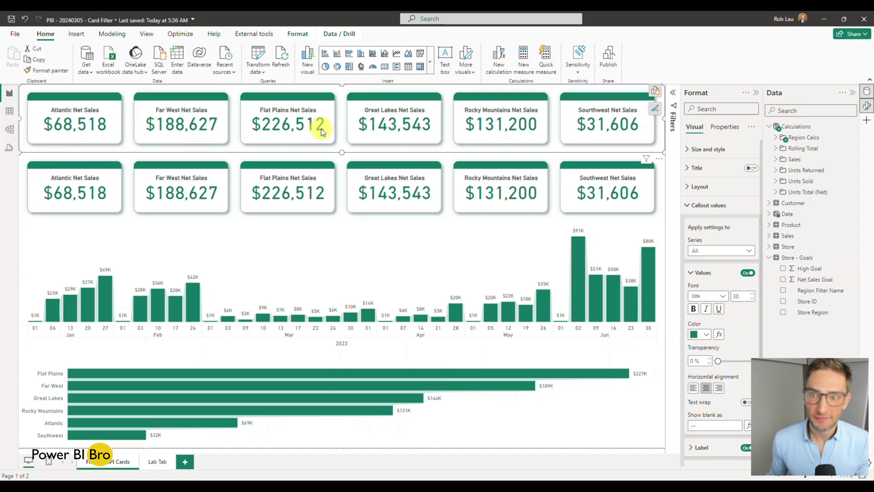
Step: Examine which Region Calcs measures from the Calculations table feed the upper card visual
click(768, 127)
click(769, 127)
click(775, 137)
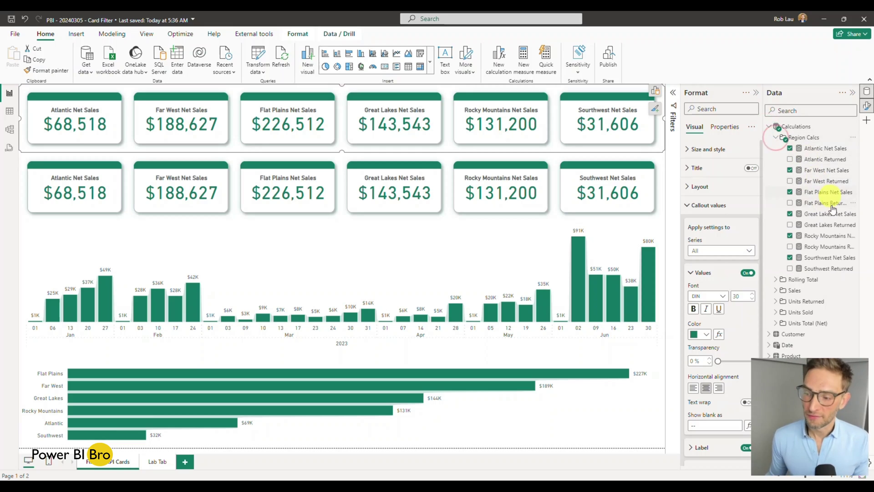
click(768, 127)
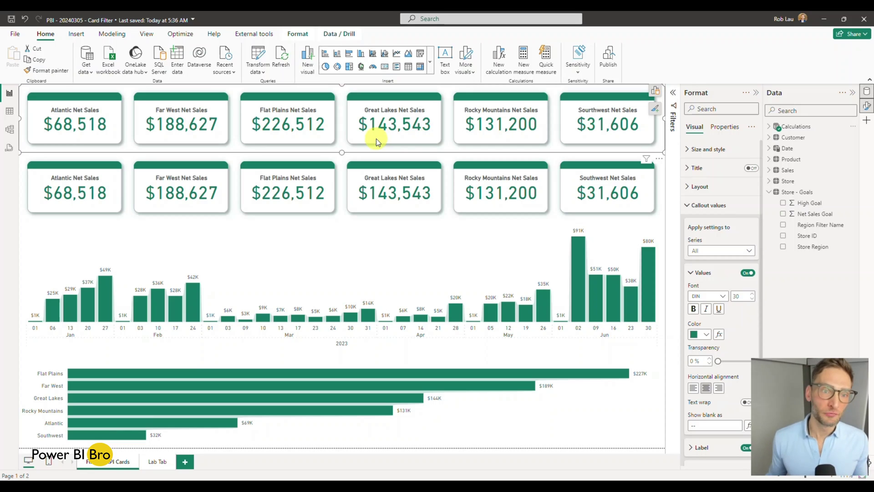
Step: Try selecting individual regions in the upper card visual across all six cards, and deselect the visual
click(197, 116)
click(300, 115)
click(362, 120)
click(460, 121)
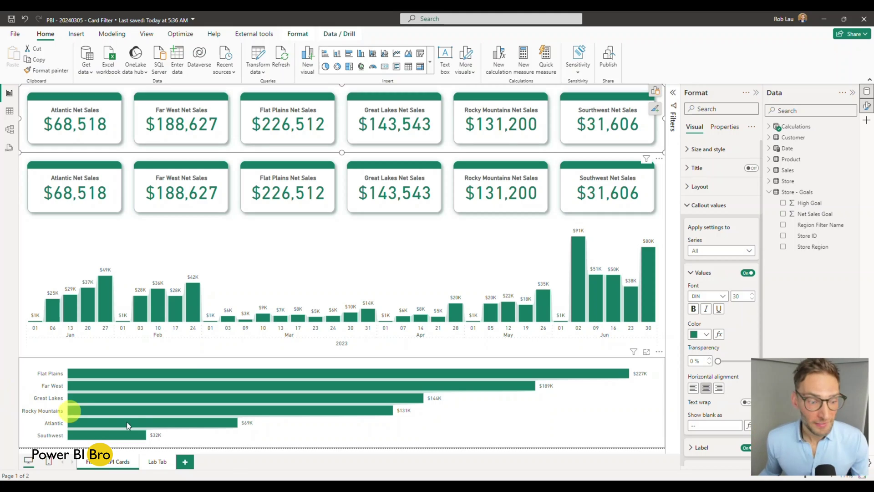
click(243, 452)
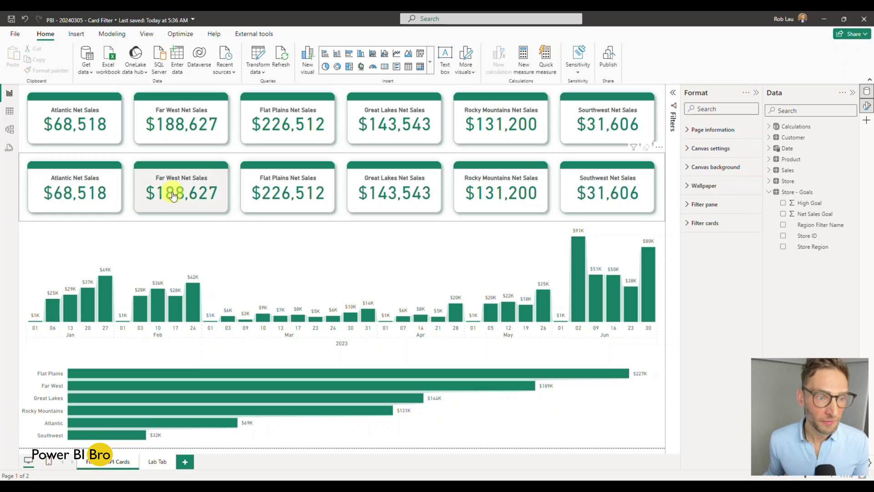
Step: Filter the report page by the Rocky Mountains, Flat Plains and Far West cards in the second row
click(501, 186)
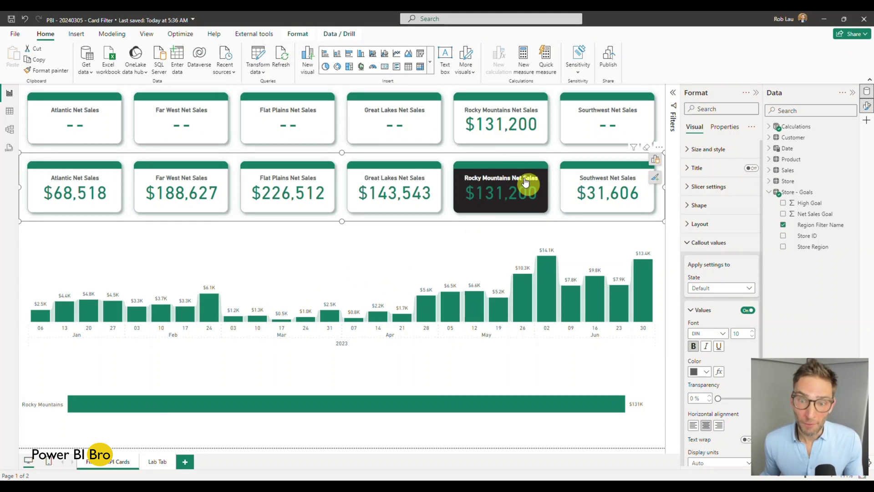
ctrl+click(286, 194)
ctrl+click(182, 198)
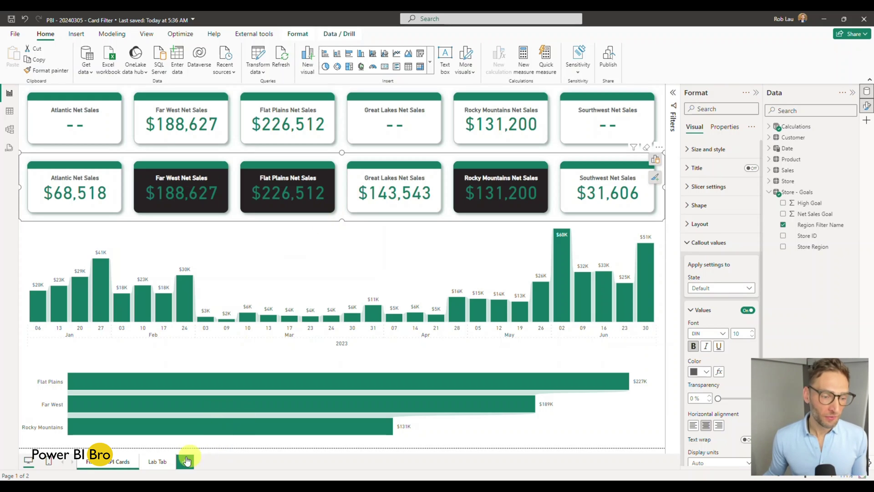
Step: Open the Lab Tab page and examine how the tables are related in the data model
click(158, 462)
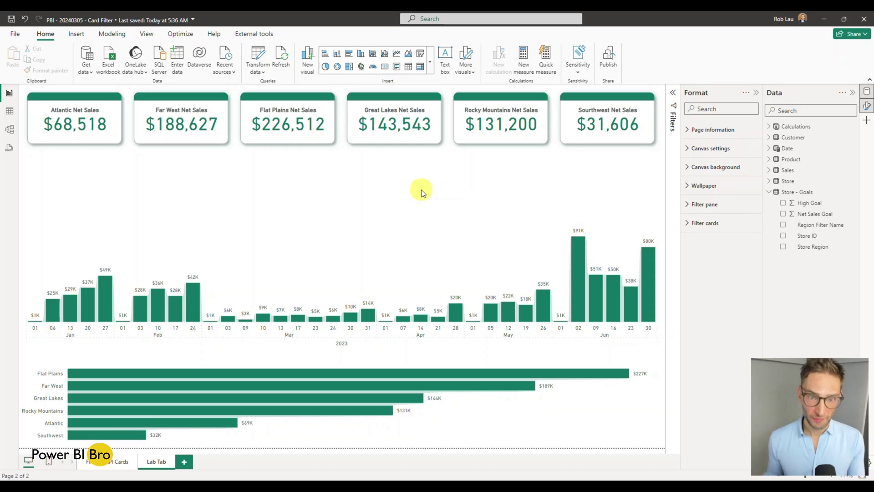
click(289, 188)
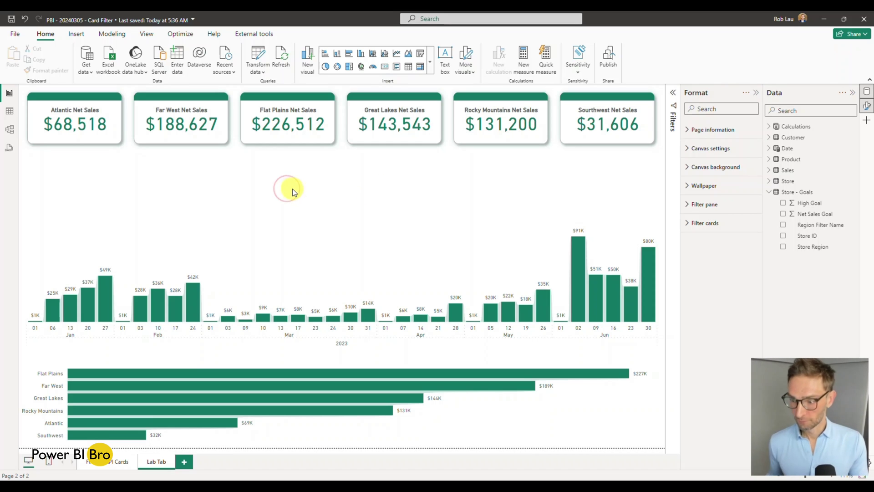
click(9, 131)
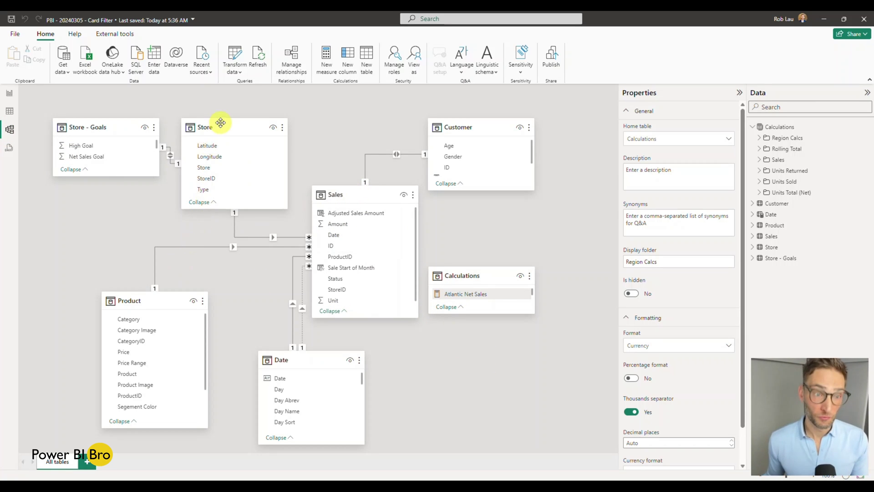
click(9, 111)
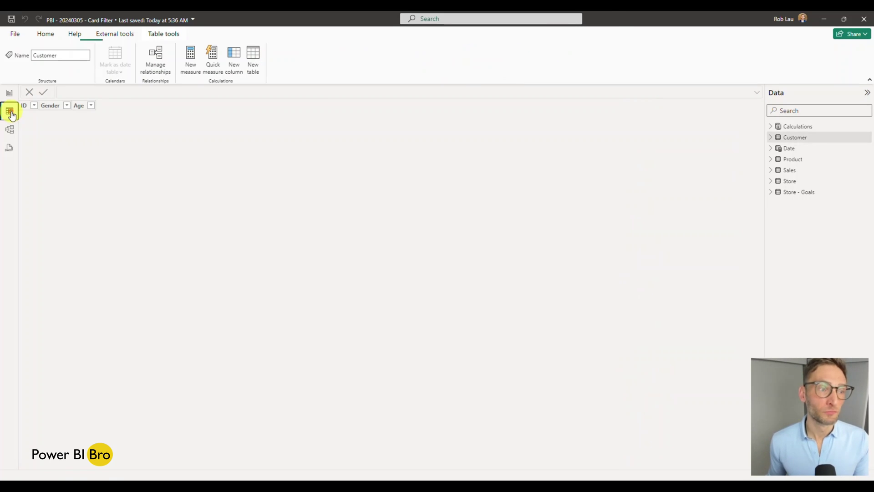
click(9, 93)
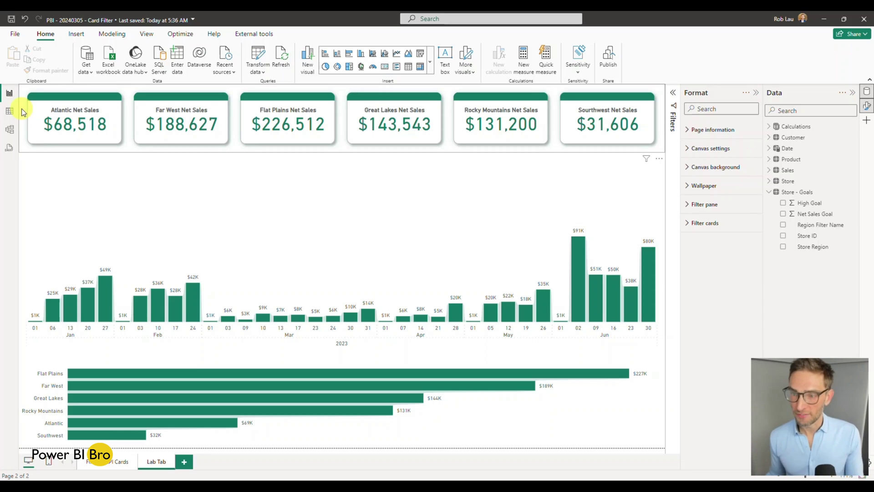
Step: Examine the Store - Goals table data, including its Store Region column, and return to the report page
click(9, 112)
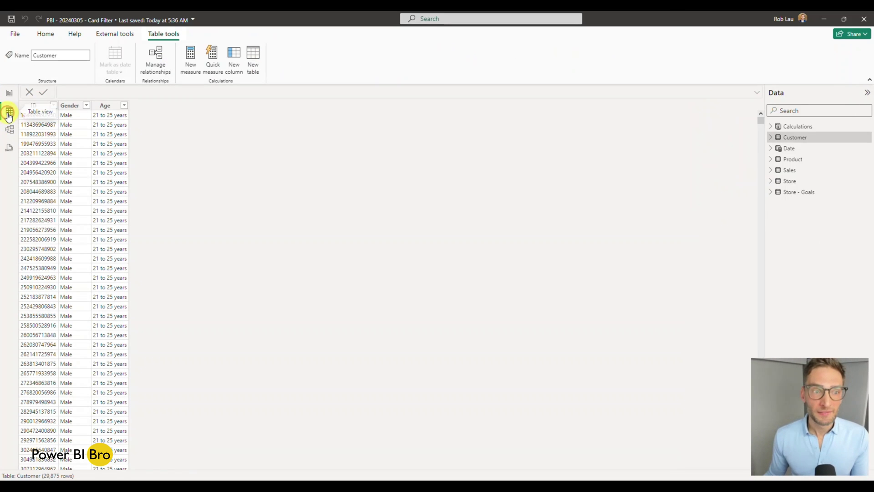
click(789, 192)
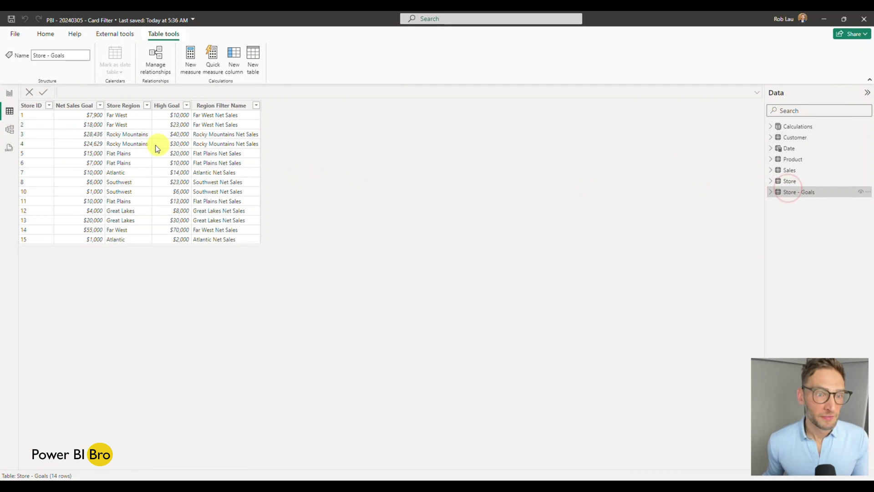
click(124, 107)
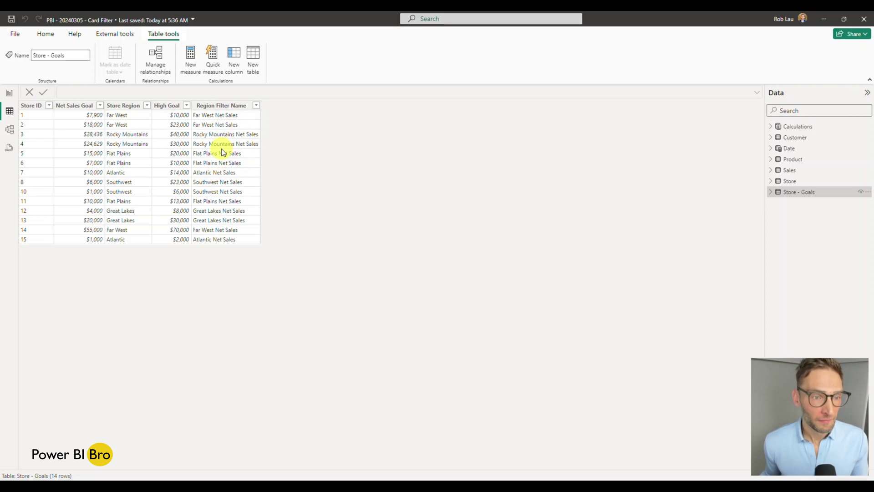
click(9, 95)
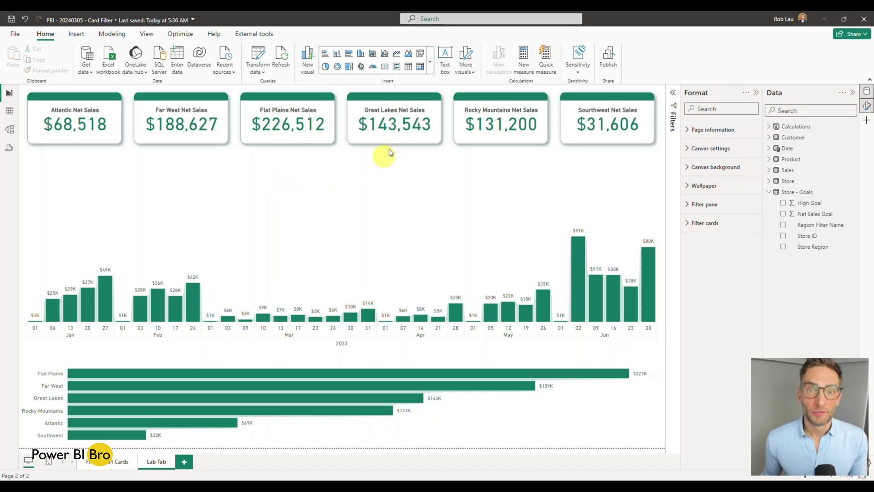
Step: Add a new-style slicer using Store Region from Store - Goals and widen it to span most of the page below the cards
click(430, 58)
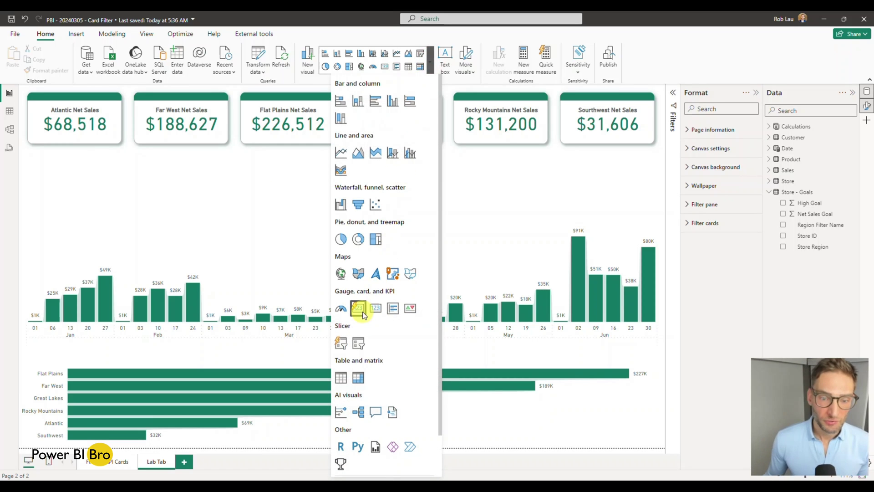
click(340, 345)
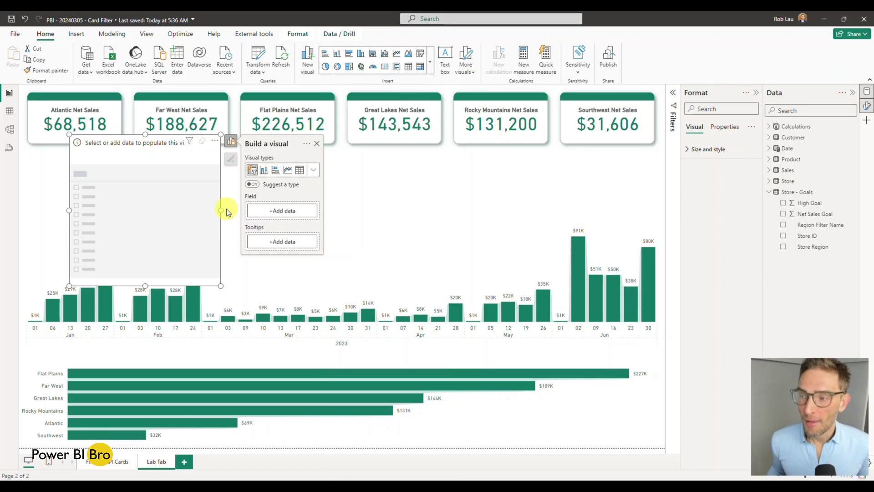
click(783, 247)
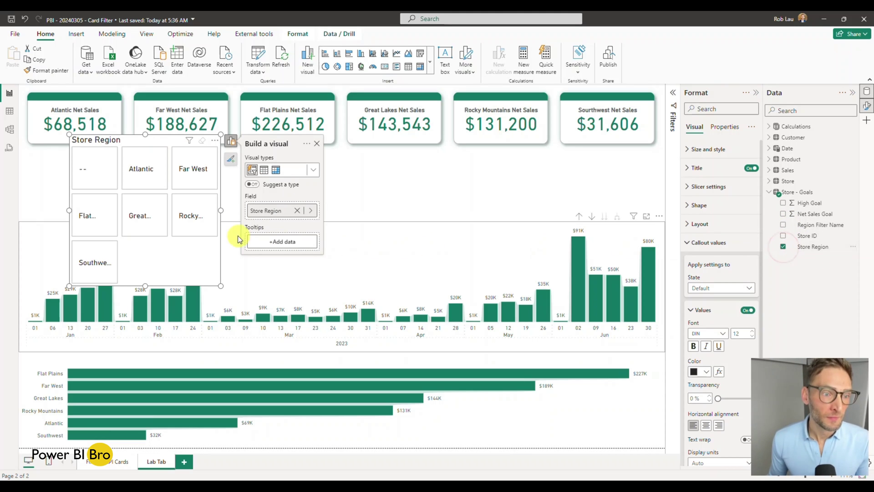
drag(222, 211, 624, 218)
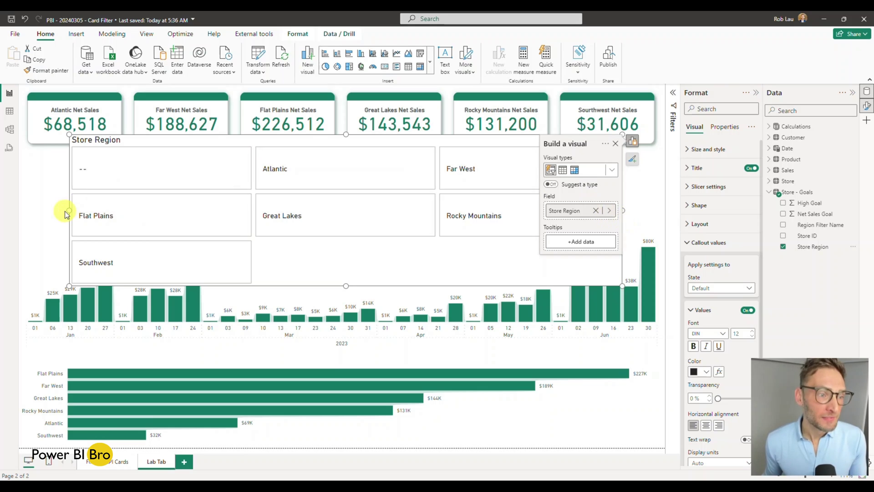
drag(68, 210, 27, 210)
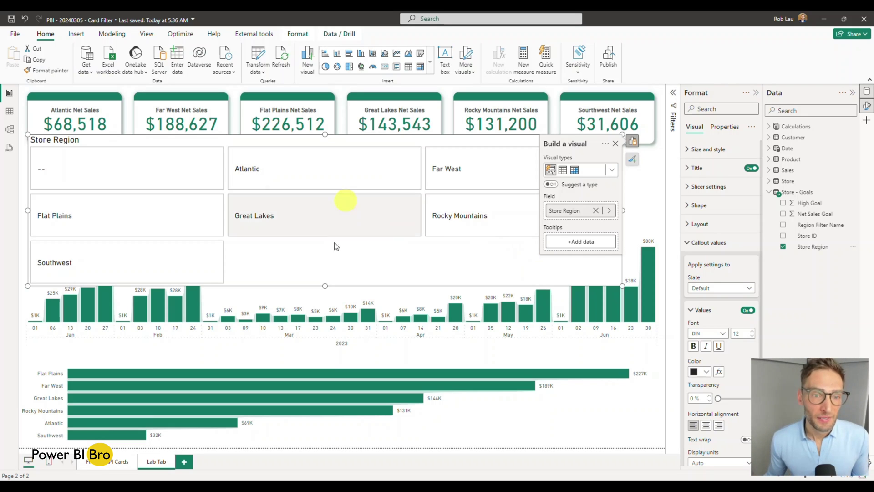
Step: Filter the Store Region slicer so that it excludes the (Blank) value
click(654, 207)
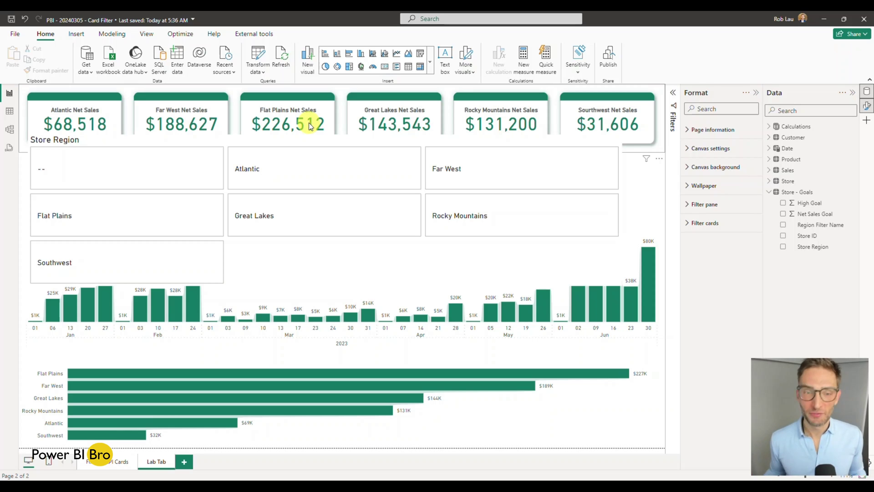
click(271, 265)
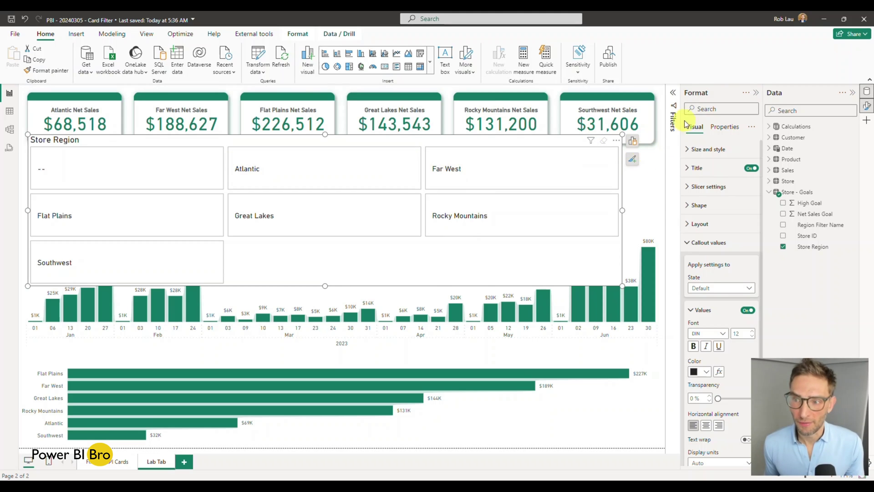
click(673, 93)
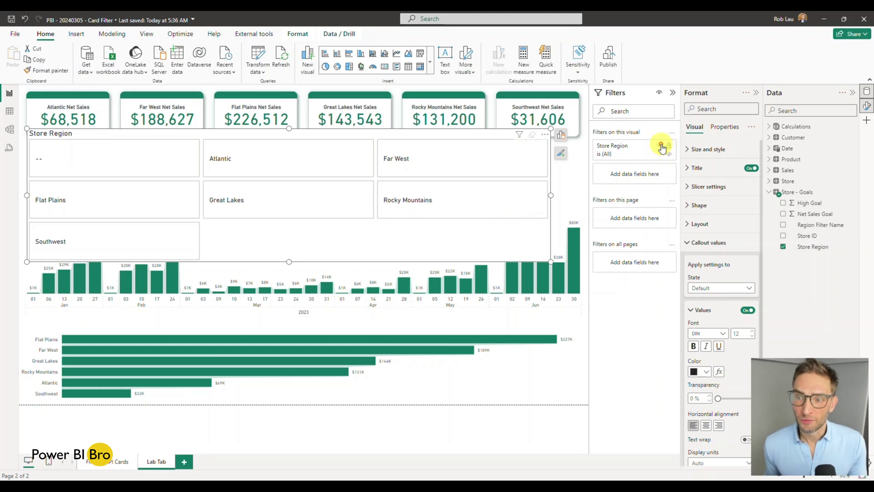
click(661, 146)
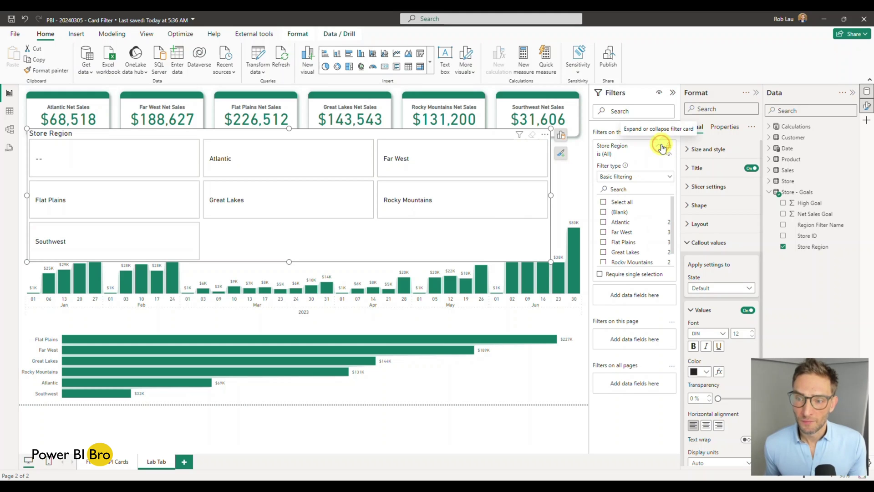
click(603, 212)
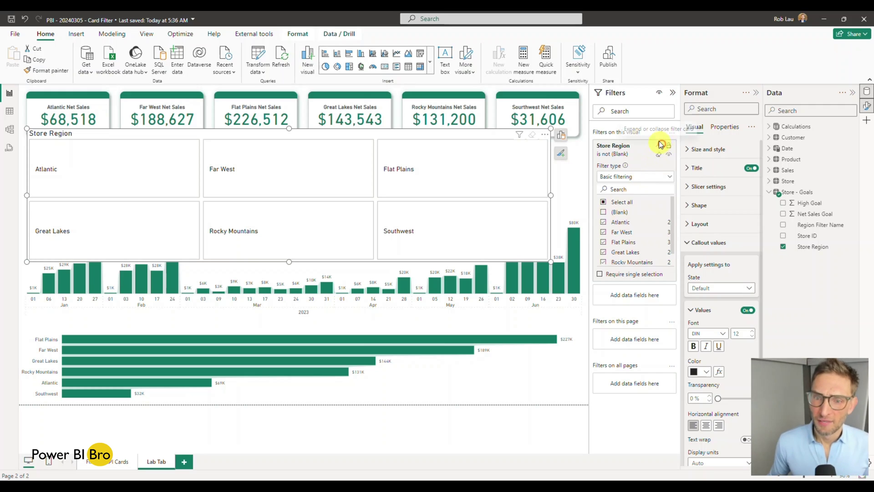
click(661, 144)
click(673, 92)
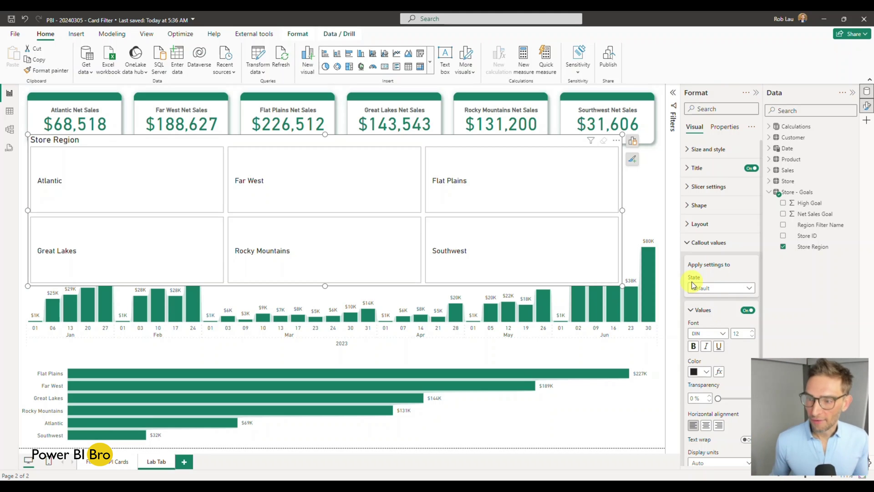
Step: Set the Store Region slicer's layout arrangement to Single row
click(690, 224)
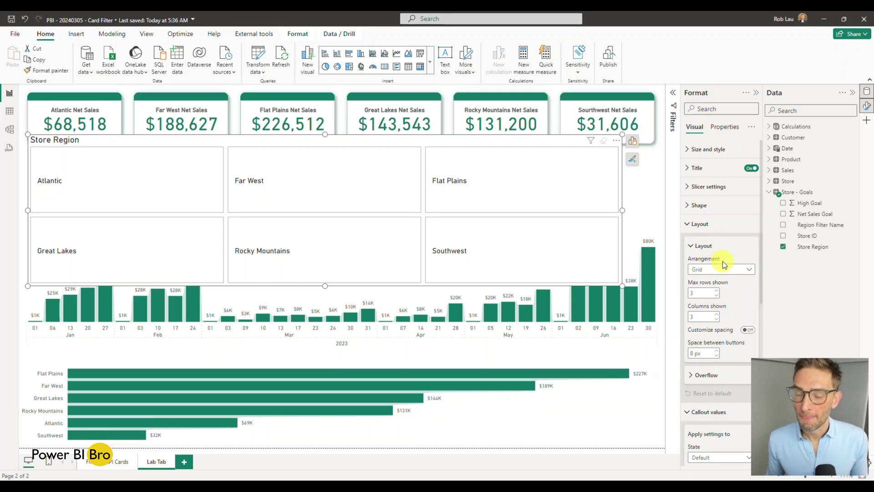
scroll(723, 261, down, 2)
click(715, 172)
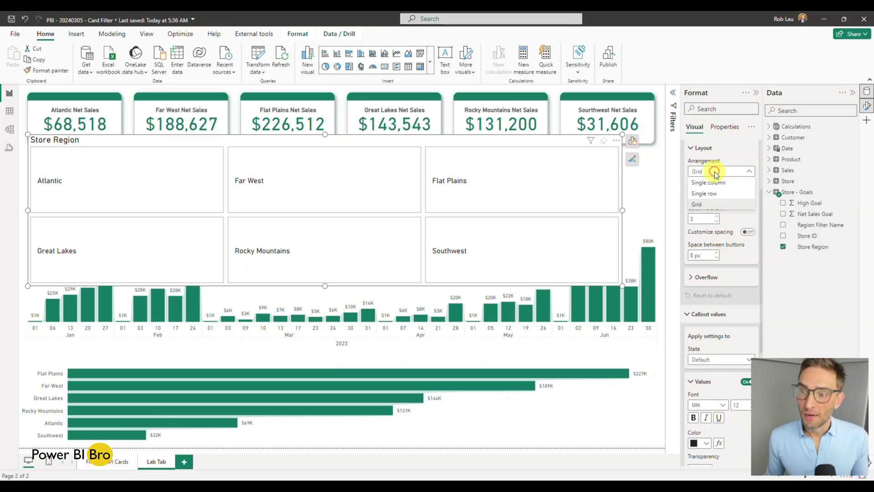
click(713, 196)
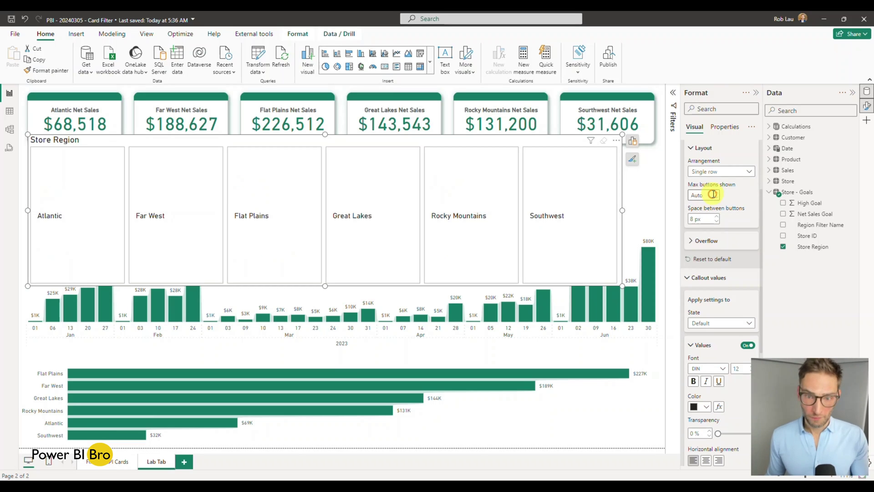
Step: Try a Grid arrangement with 3 rows and 2 columns for the slicer, and restore the Single row arrangement
click(719, 177)
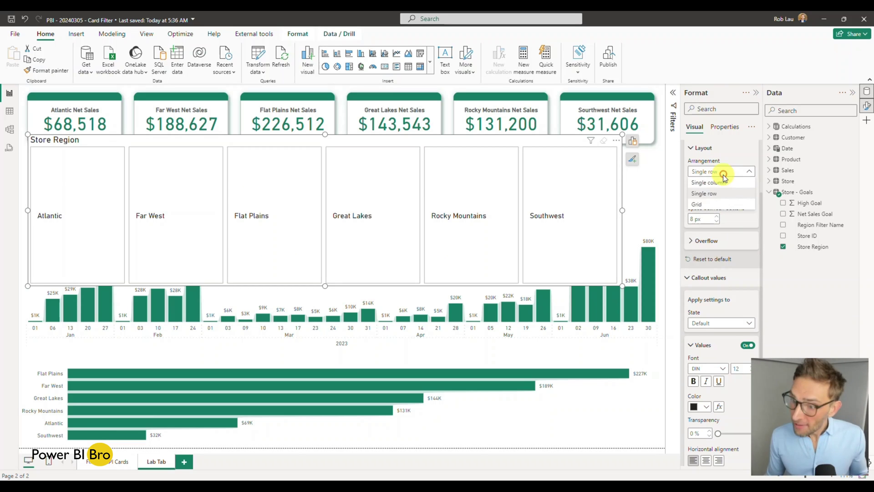
click(712, 207)
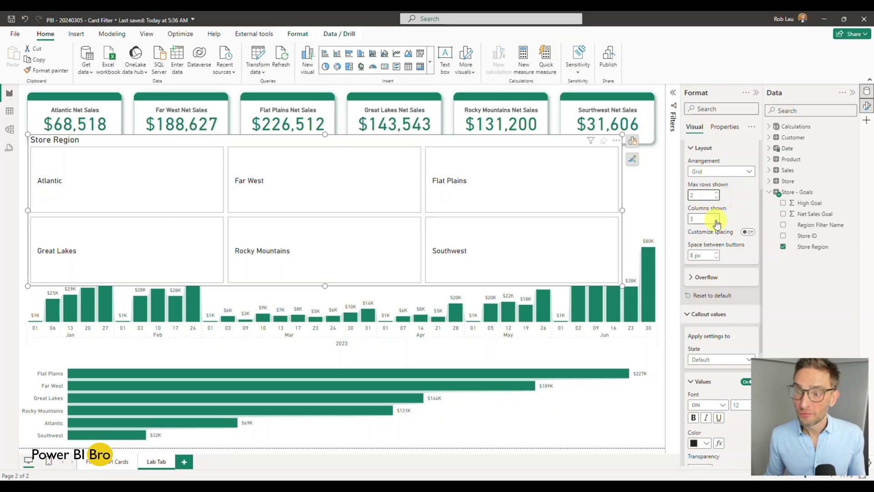
click(716, 221)
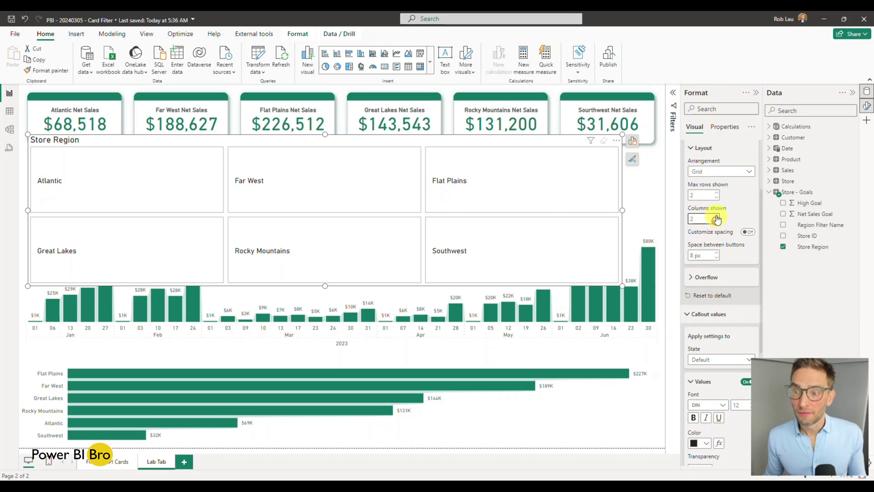
click(715, 192)
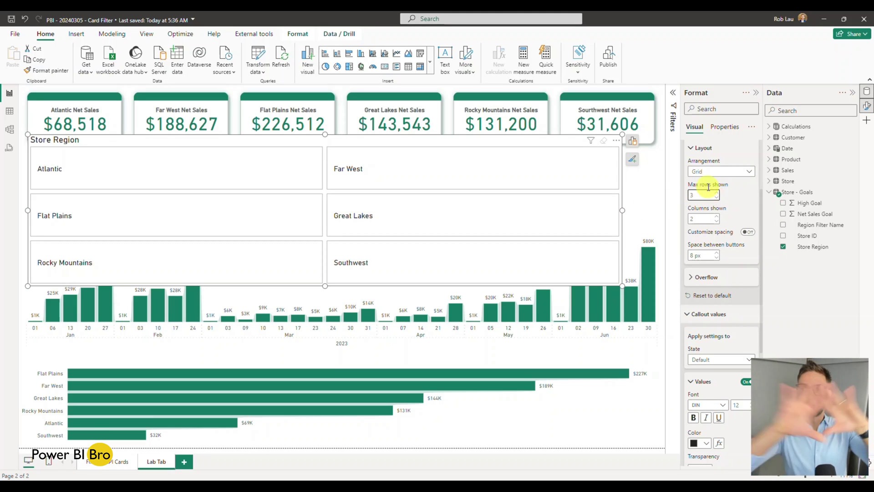
click(721, 171)
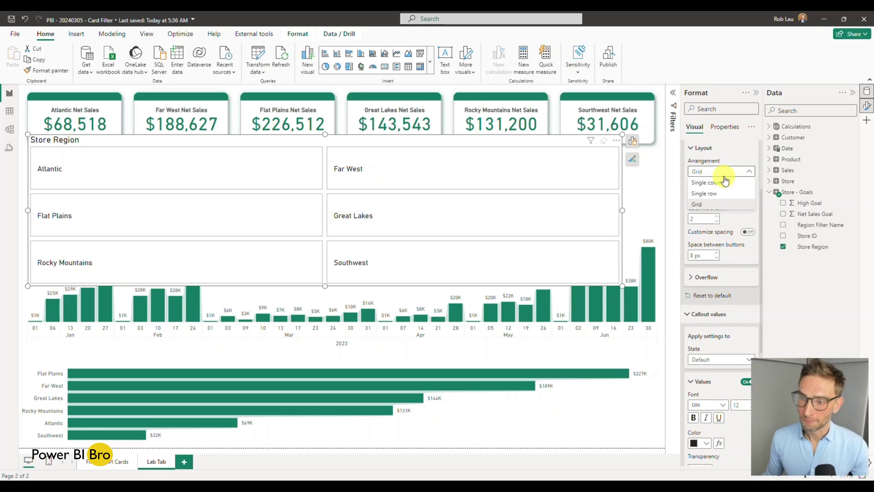
click(706, 190)
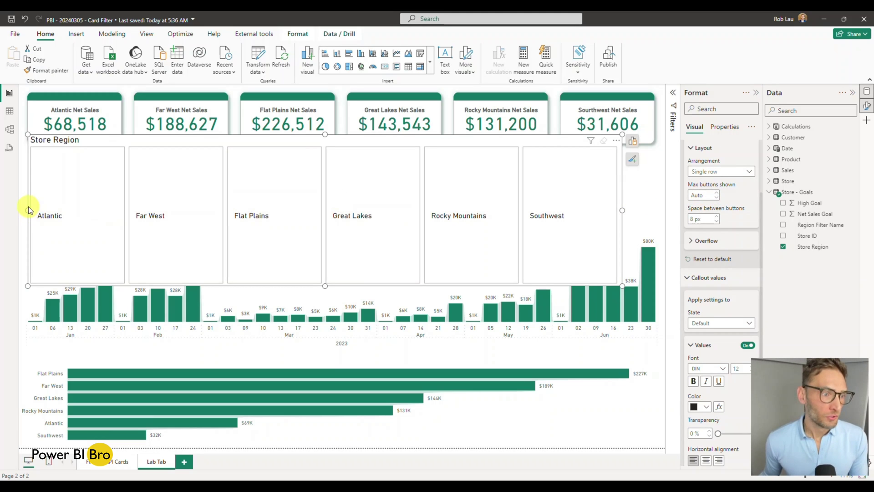
Step: Resize the slicer to span the full page width in a shallow strip between the net sales cards and the column chart
drag(28, 209, 19, 209)
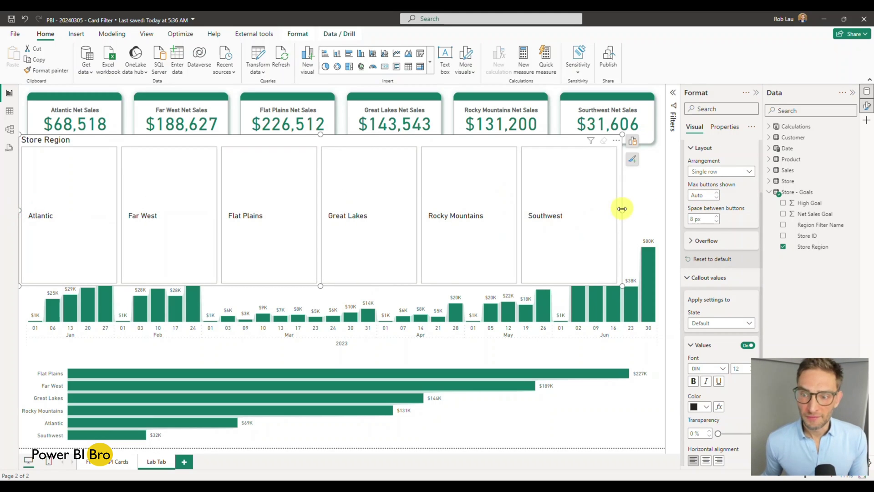
drag(621, 209, 658, 209)
drag(339, 284, 349, 197)
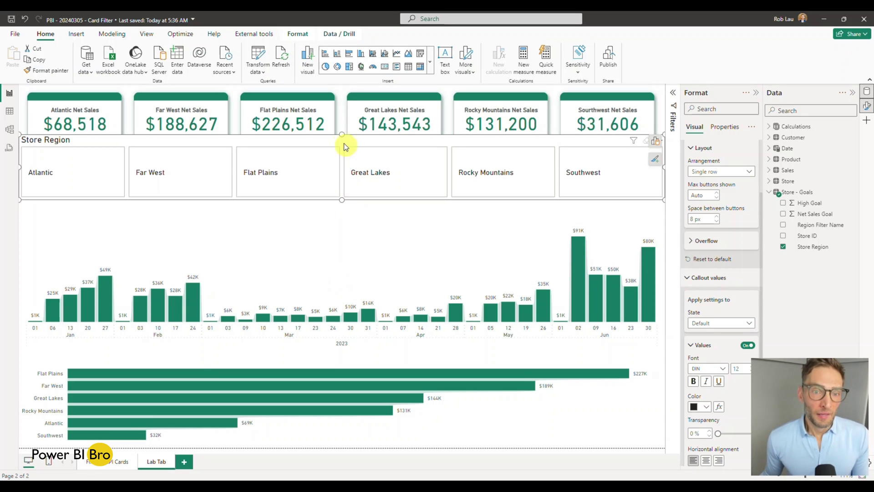
mouse_move(343, 134)
mouse_down()
mouse_move(341, 158)
mouse_move(343, 149)
mouse_up()
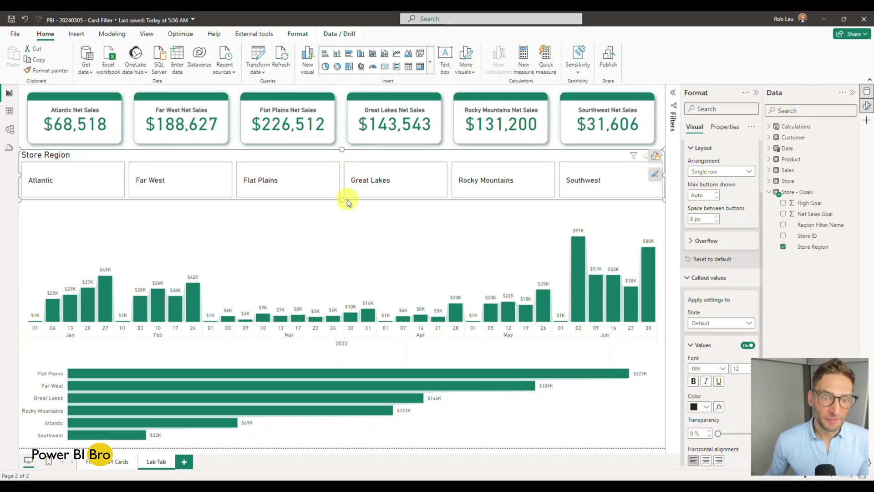
drag(342, 198, 343, 220)
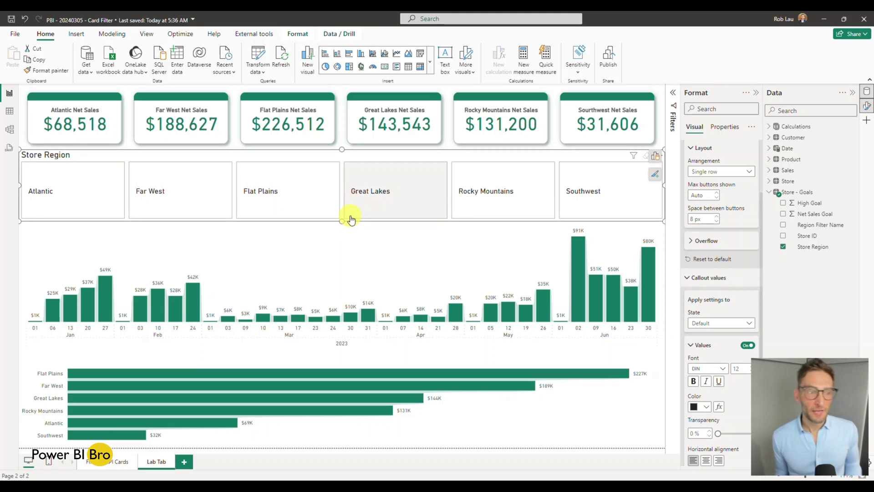
Step: Turn off the Store Region slicer's title
scroll(714, 214, up, 3)
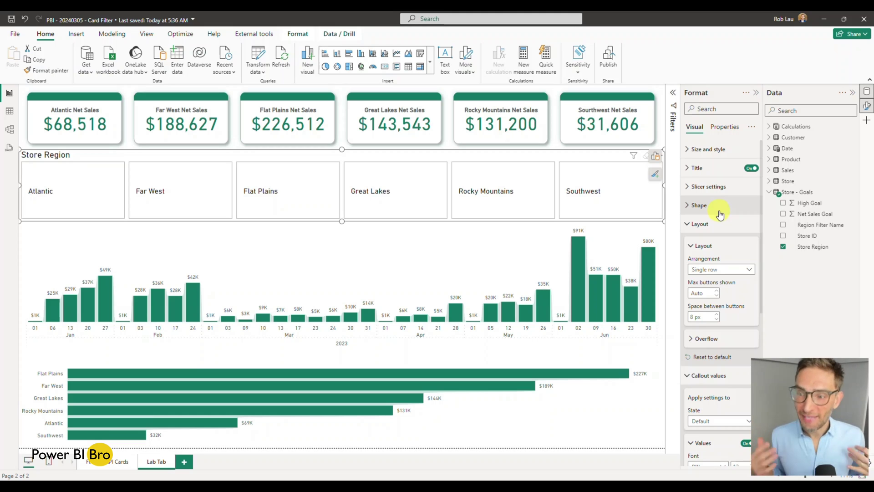
click(697, 224)
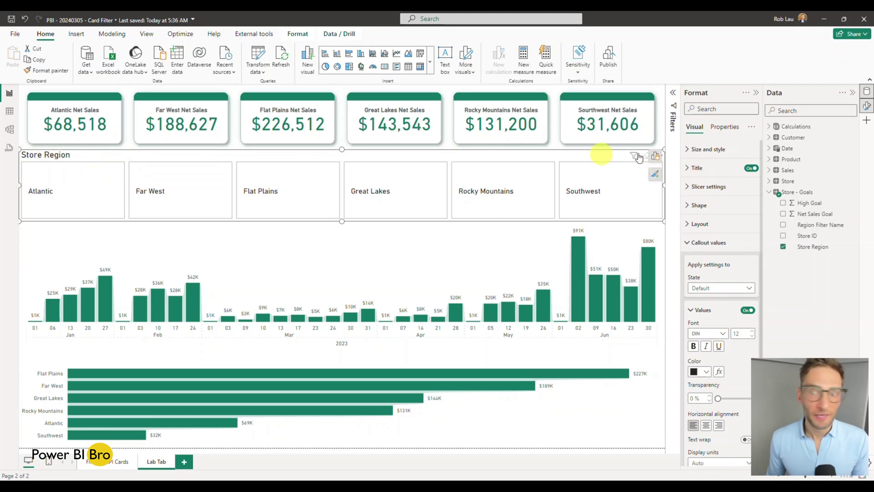
click(743, 167)
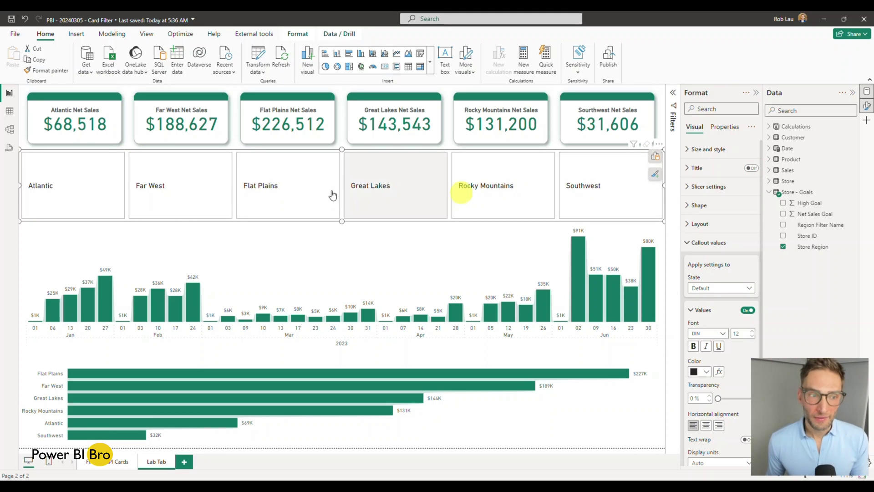
Step: Test the slicer by filtering the page by individual regions from Far West to Southwest and back to Atlantic, and clear the selection
click(140, 190)
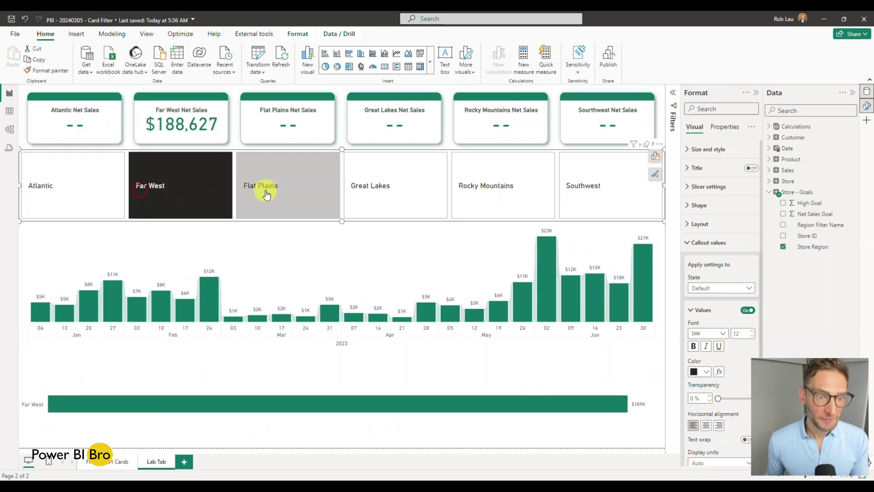
click(265, 190)
click(362, 196)
click(475, 196)
click(608, 194)
click(501, 198)
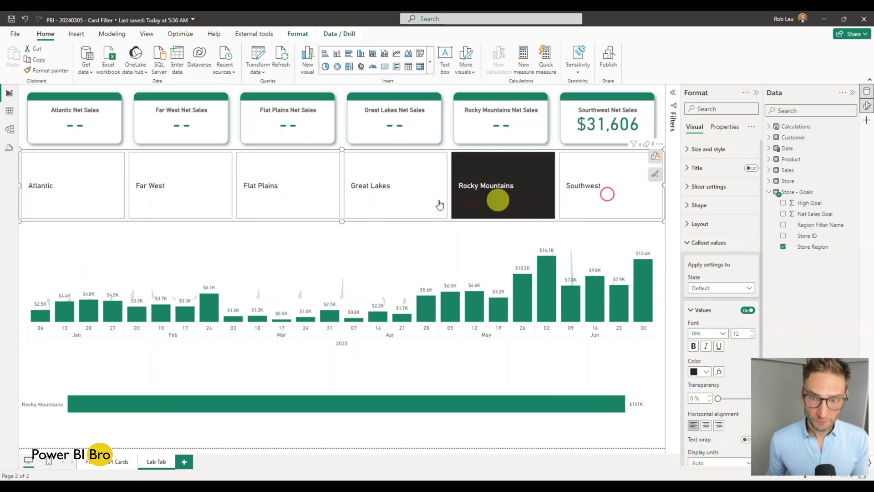
click(334, 192)
click(187, 193)
click(74, 193)
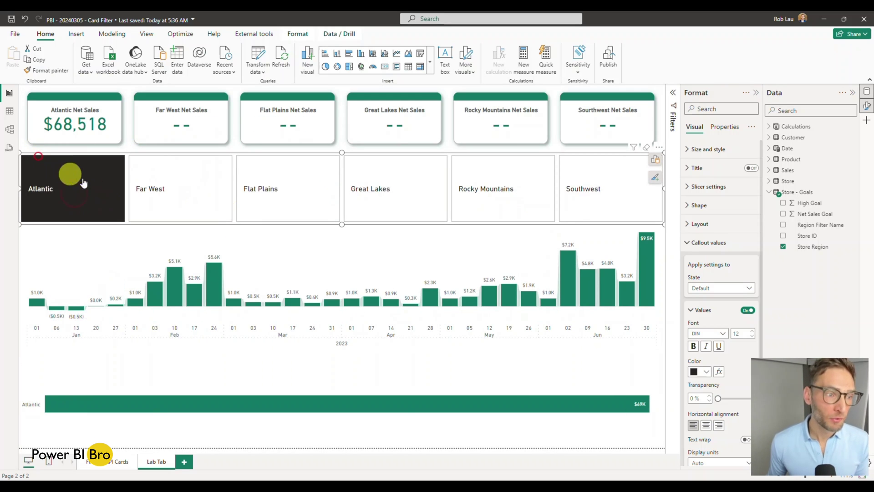
click(76, 200)
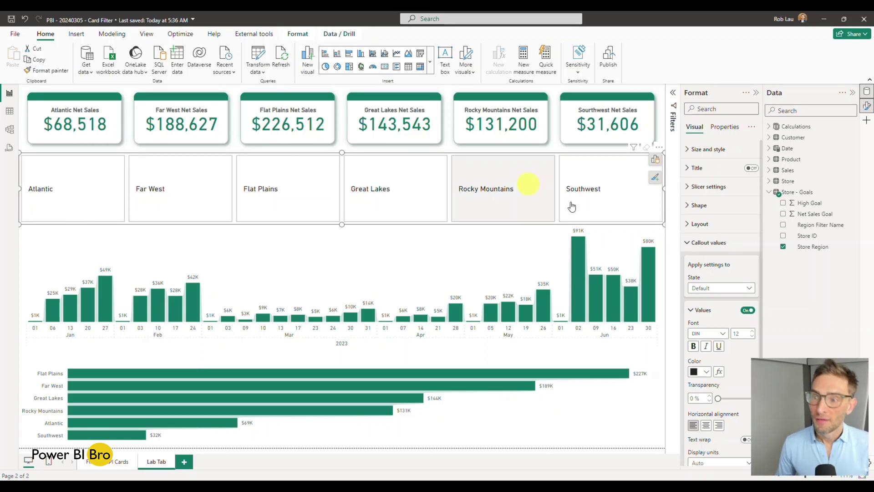
Step: Try the Rocky Mountains, Great Lakes and Flat Plains buttons one at a time, and turn off Single select for the slicer
click(528, 198)
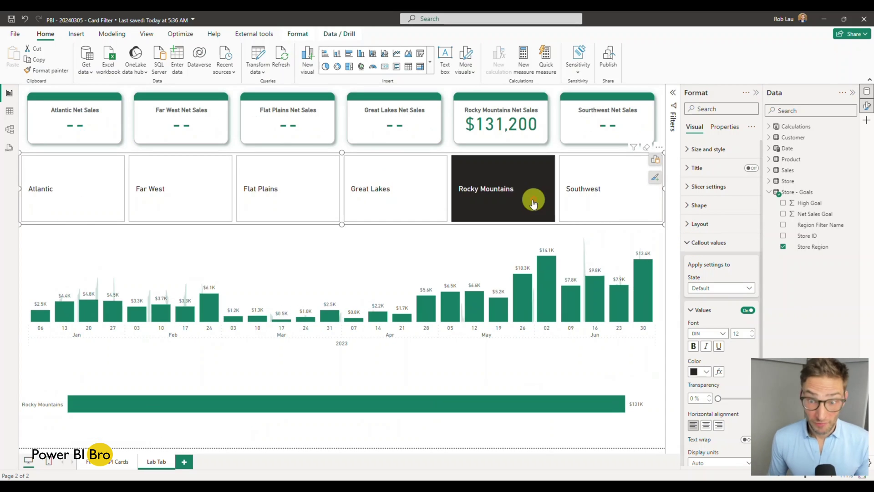
click(400, 203)
click(482, 206)
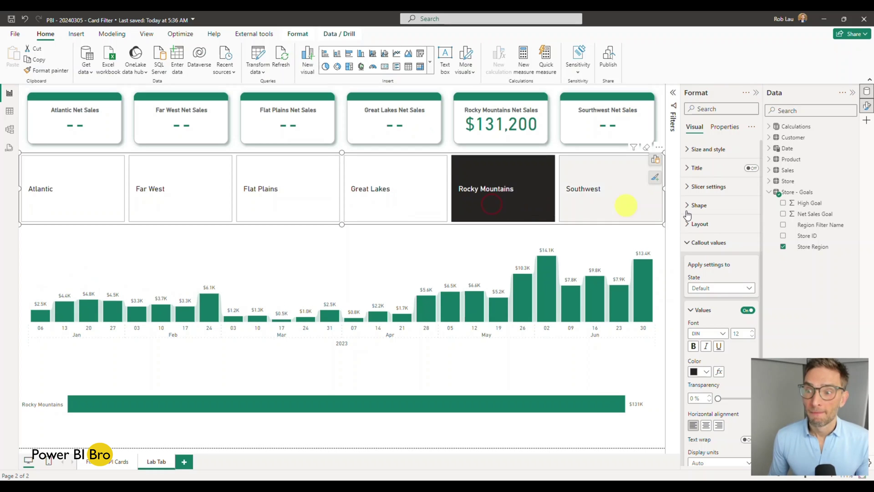
click(698, 189)
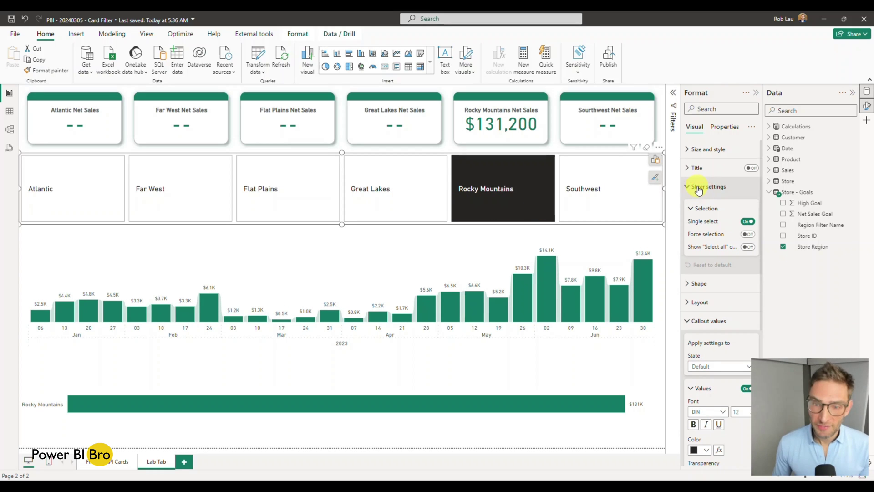
click(391, 205)
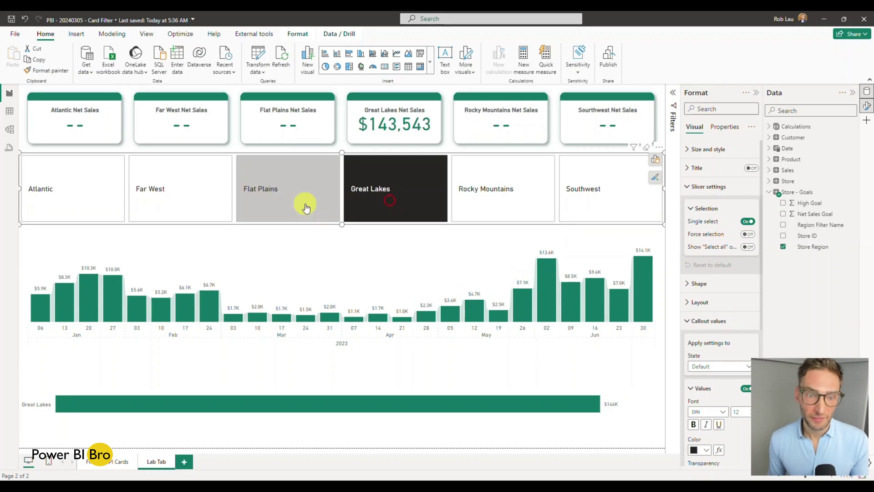
click(302, 201)
click(747, 221)
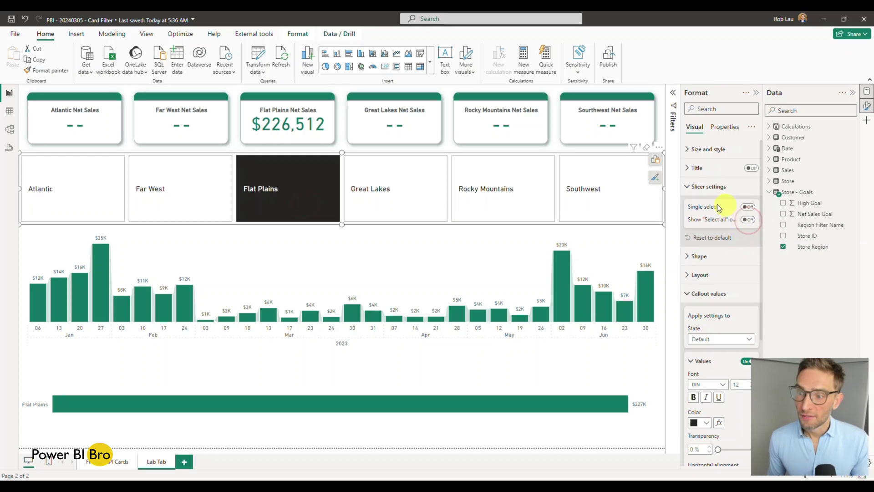
Step: Test multiple selection by adding Great Lakes, Rocky Mountains and Southwest to Flat Plains, and deselect all four regions
click(396, 201)
click(519, 200)
click(618, 200)
click(400, 198)
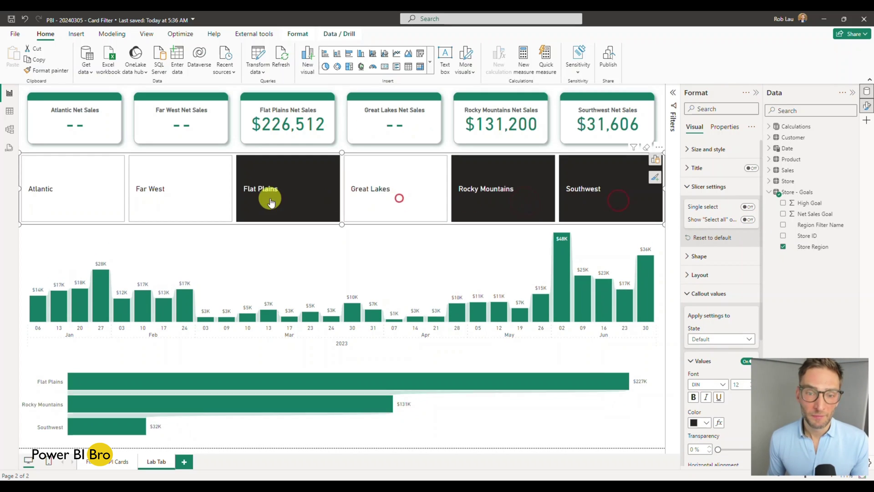
click(270, 202)
click(502, 200)
click(587, 194)
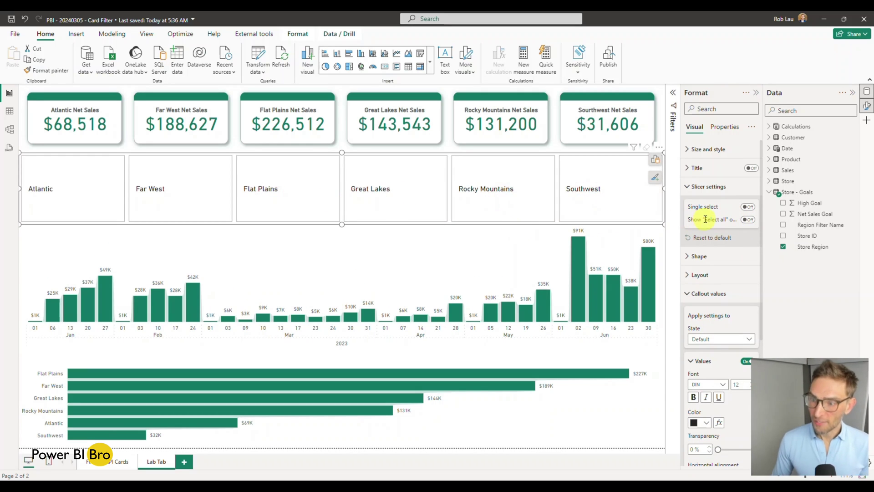
Step: Change the shape of the slicer buttons to Rounded Rectangle
click(691, 256)
scroll(692, 255, down, 1)
click(706, 258)
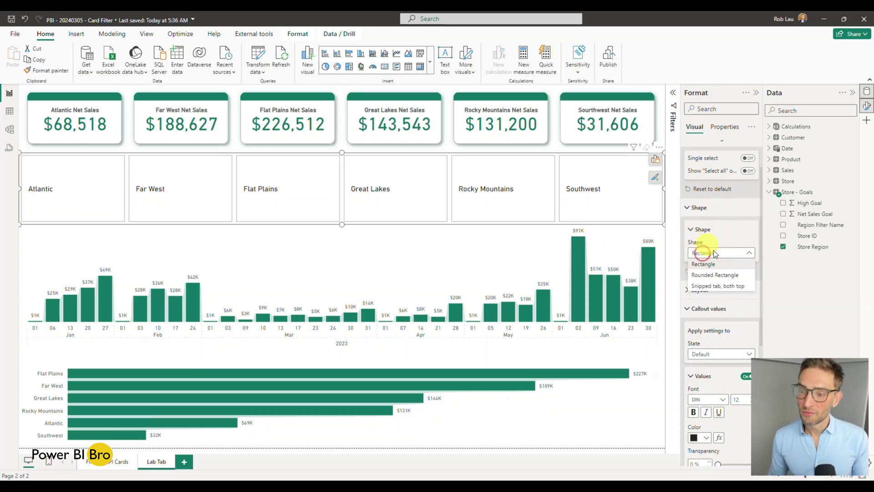
click(715, 275)
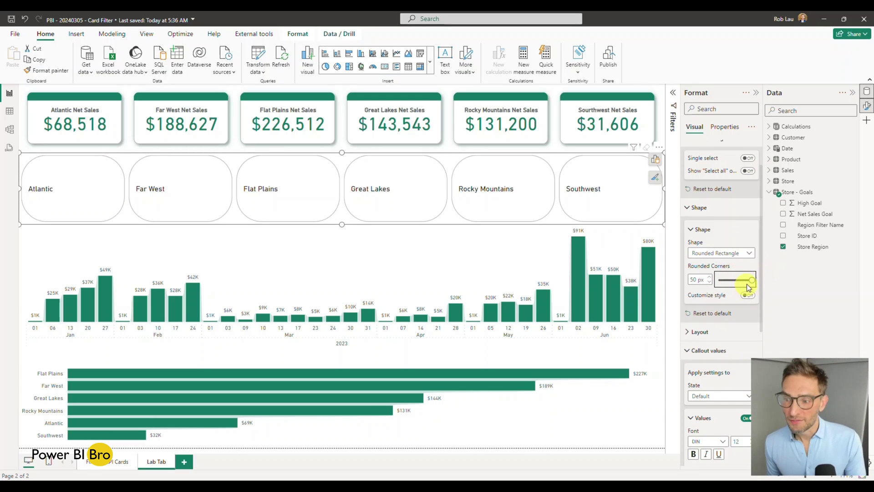
Step: Set the rounded corners of the slicer buttons to 10 px
drag(752, 280, 713, 279)
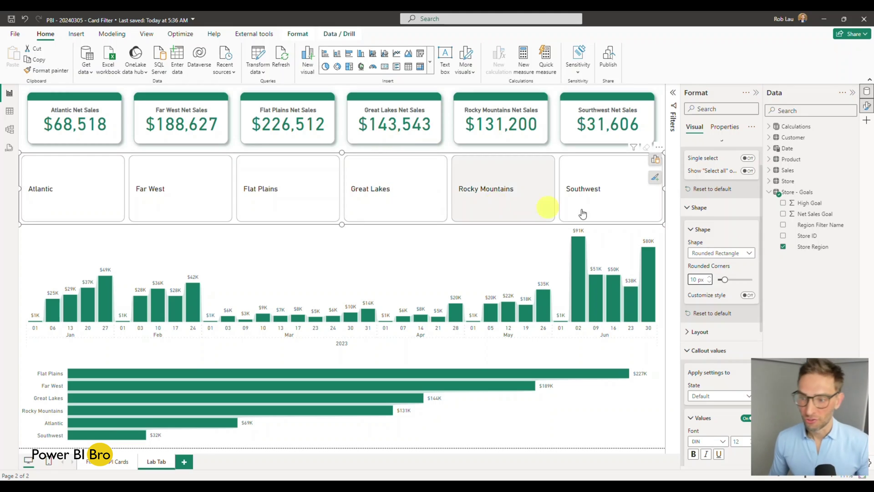
click(687, 209)
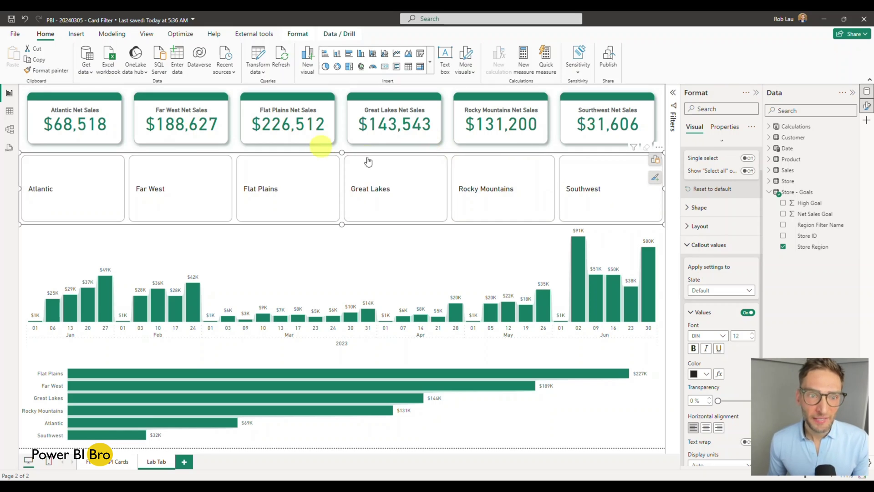
Step: Turn on the shadow and glow for the Default state of the slicer buttons
click(690, 246)
click(693, 331)
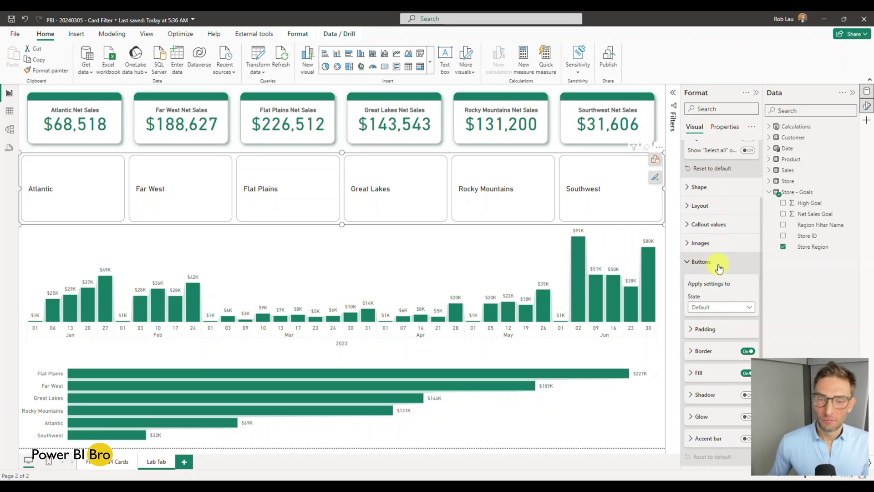
click(722, 307)
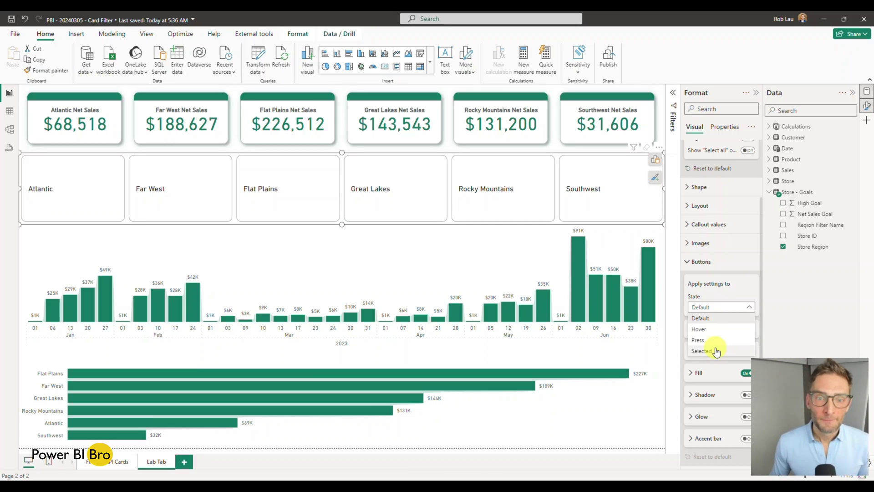
click(706, 318)
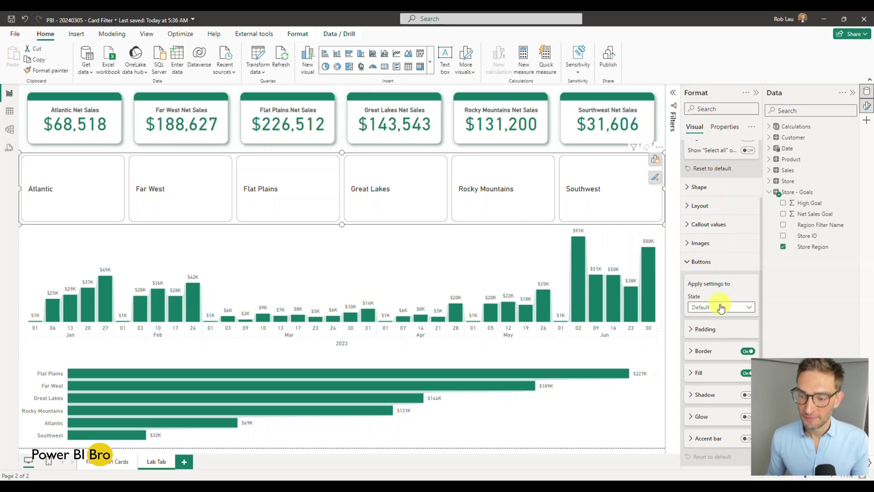
click(692, 440)
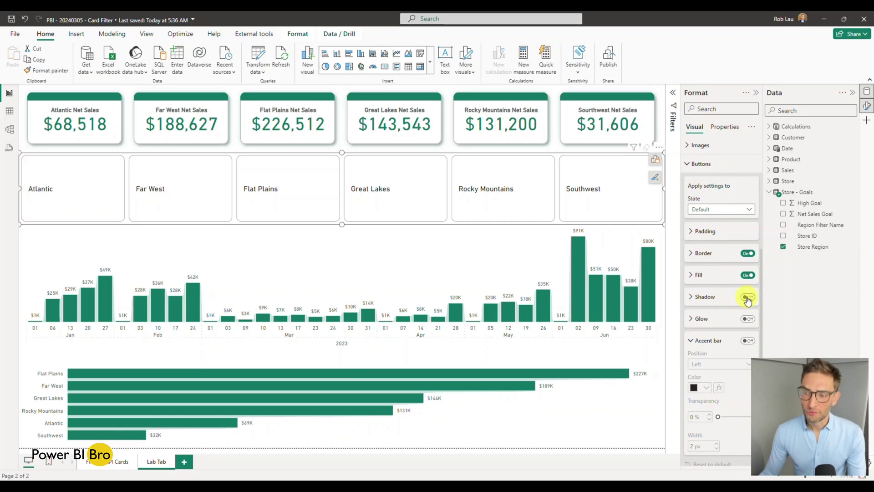
click(747, 296)
click(748, 318)
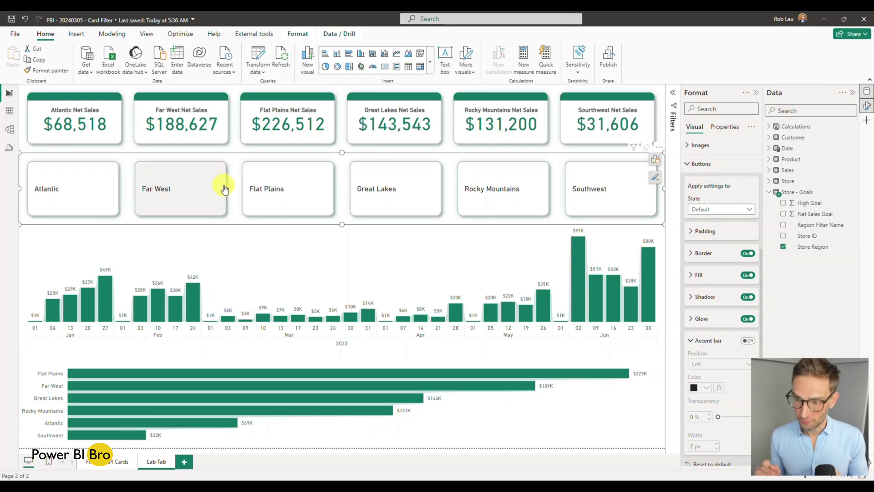
Step: Change the padding size of the slicer buttons to Narrow
click(699, 233)
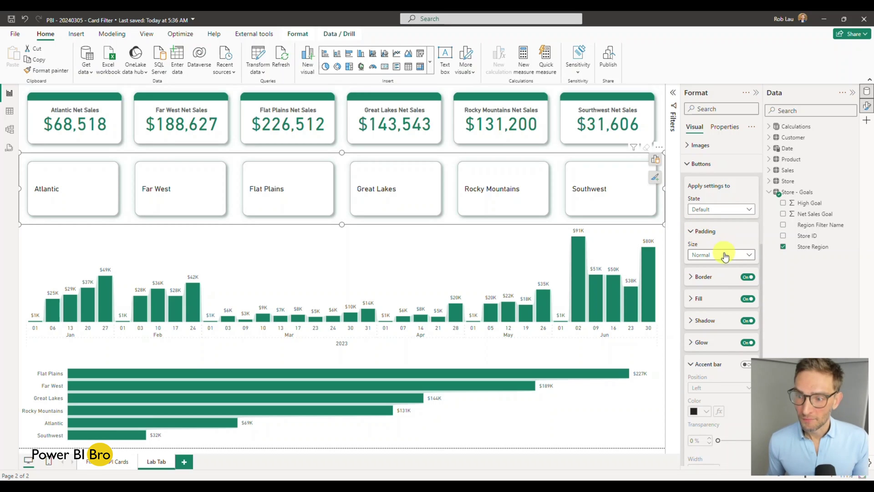
click(725, 256)
click(711, 288)
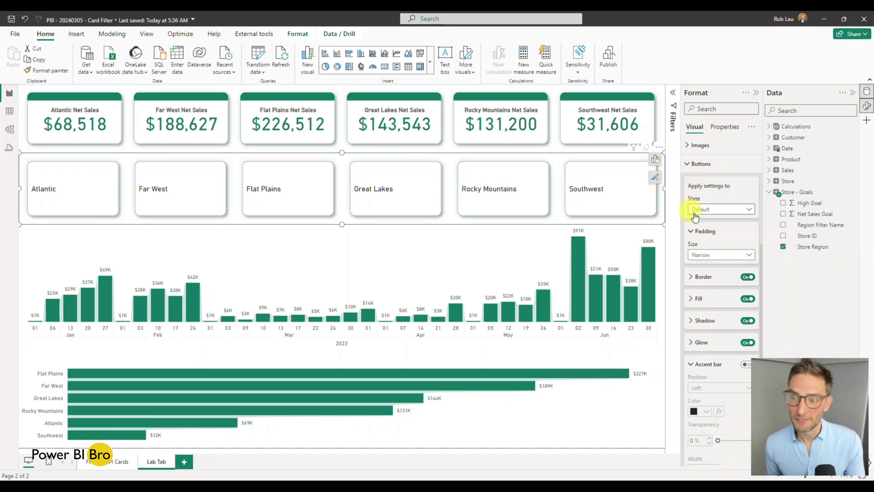
Step: Reduce the space between the slicer buttons to 0 px in the layout settings
scroll(719, 248, up, 4)
scroll(723, 250, up, 1)
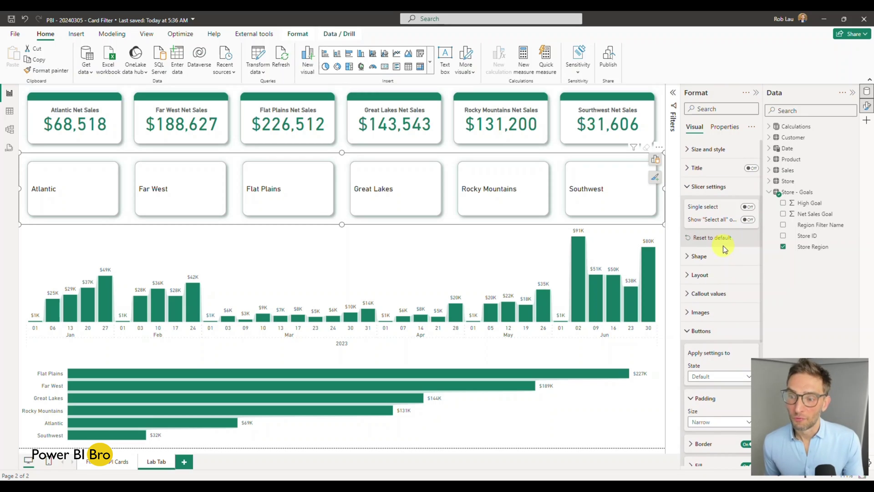
click(694, 273)
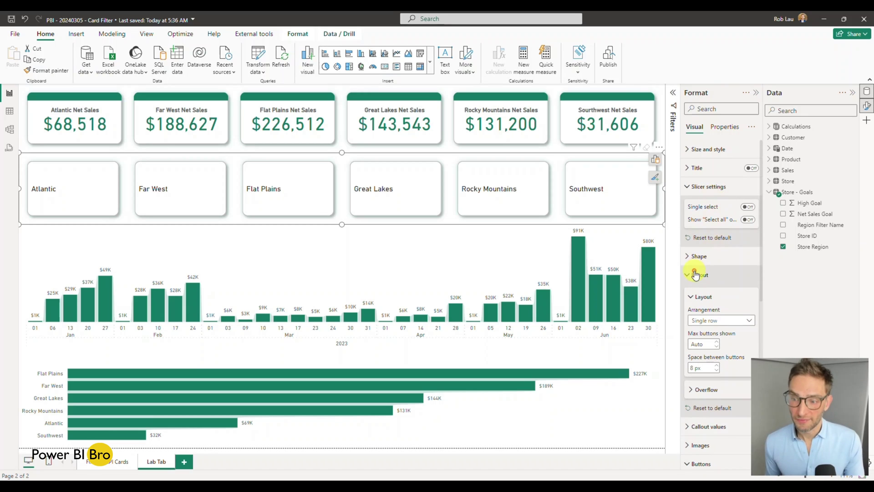
scroll(699, 271, down, 1)
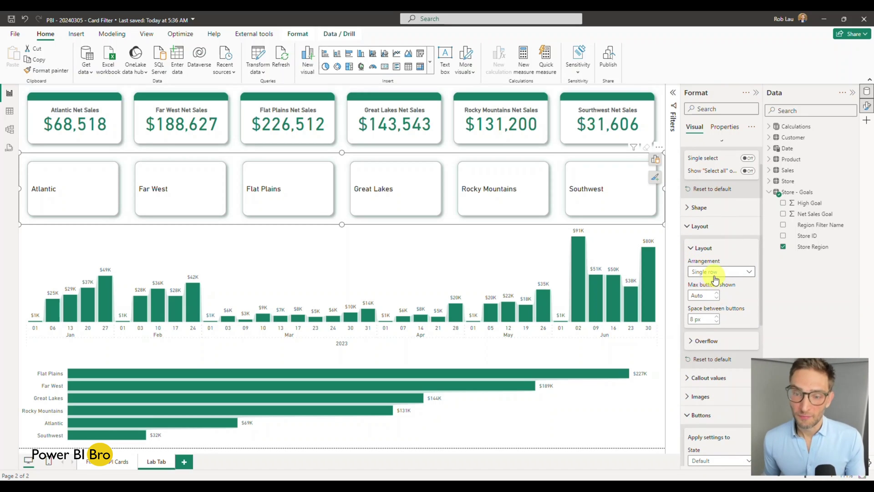
click(716, 321)
click(716, 321)
click(716, 321)
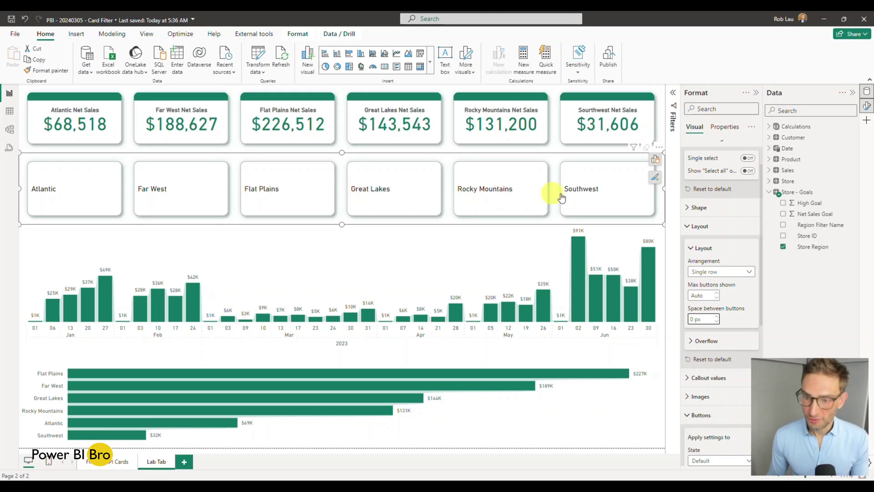
click(691, 227)
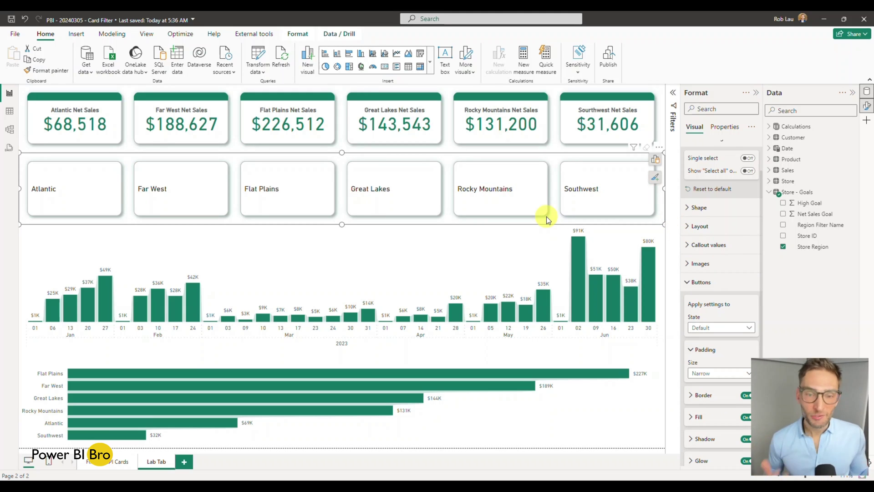
Step: Turn on the accent bar for the slicer buttons' Default state and set its position to Top
scroll(722, 282, down, 4)
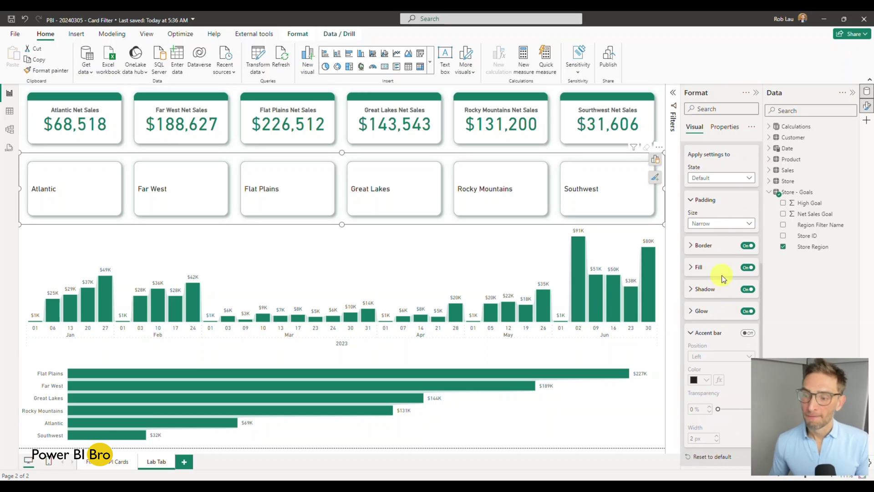
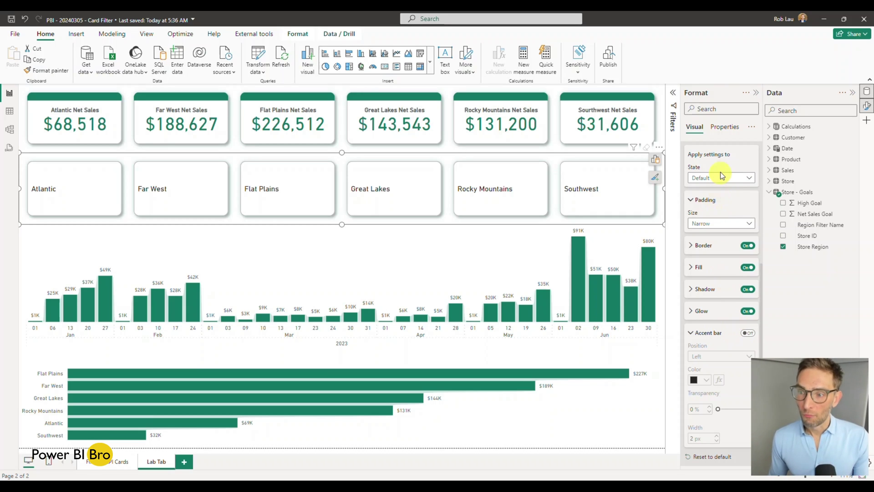
click(745, 332)
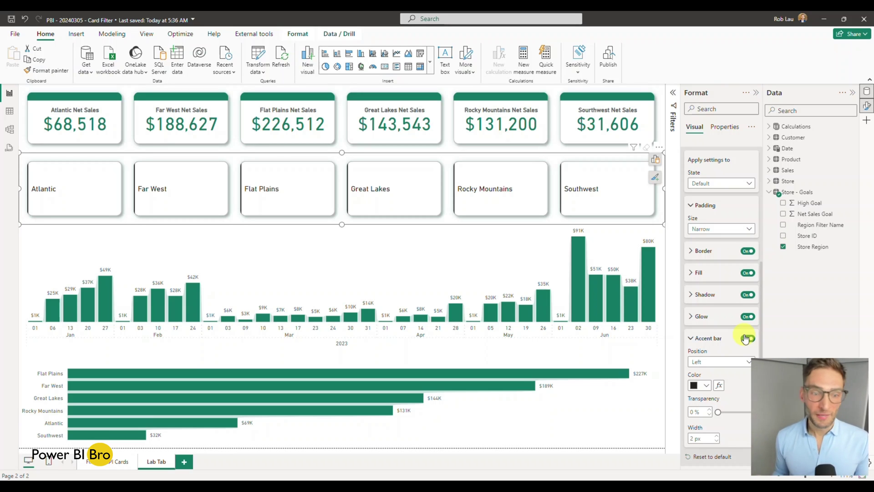
click(713, 362)
click(707, 405)
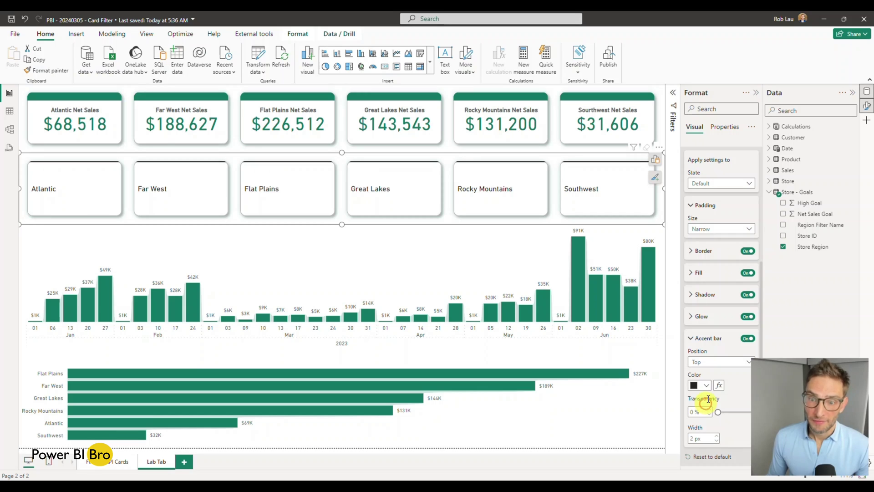
Step: Match the slicer buttons' accent bar to the net sales cards above, with a 16 px width and the theme green color
click(718, 435)
click(718, 435)
click(718, 436)
click(717, 436)
click(449, 140)
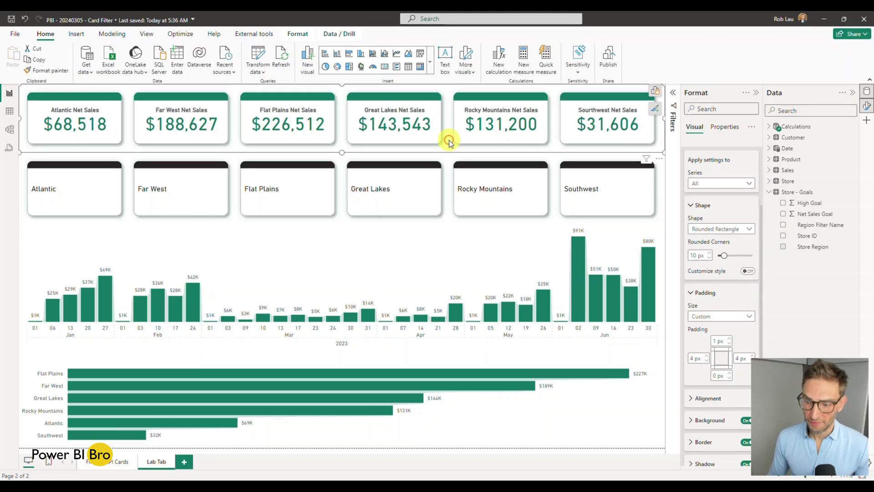
scroll(714, 400, down, 4)
click(701, 435)
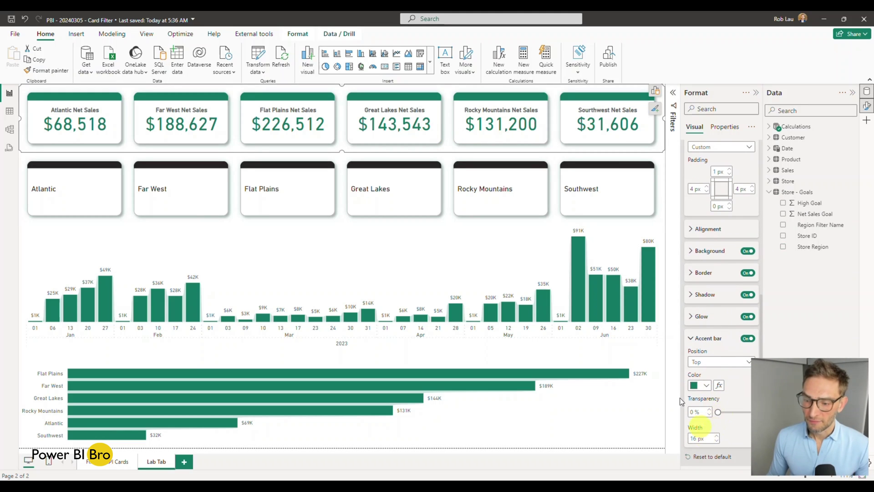
click(448, 194)
click(718, 439)
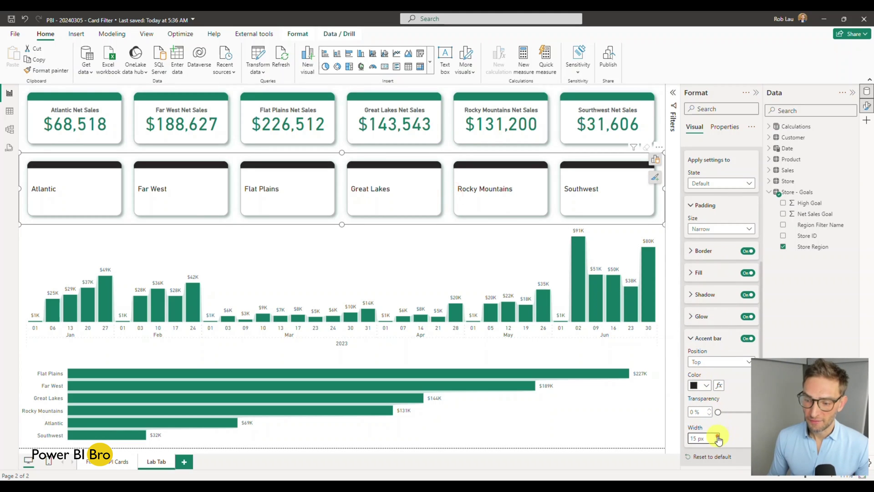
click(705, 385)
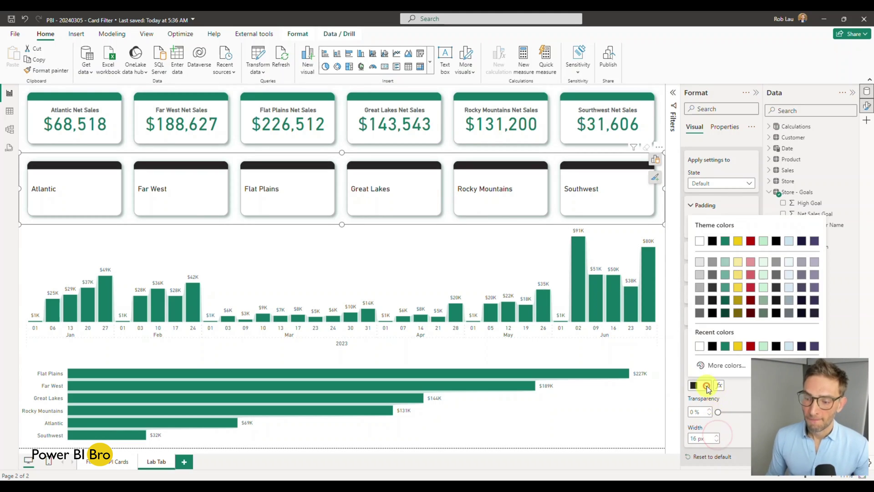
click(725, 241)
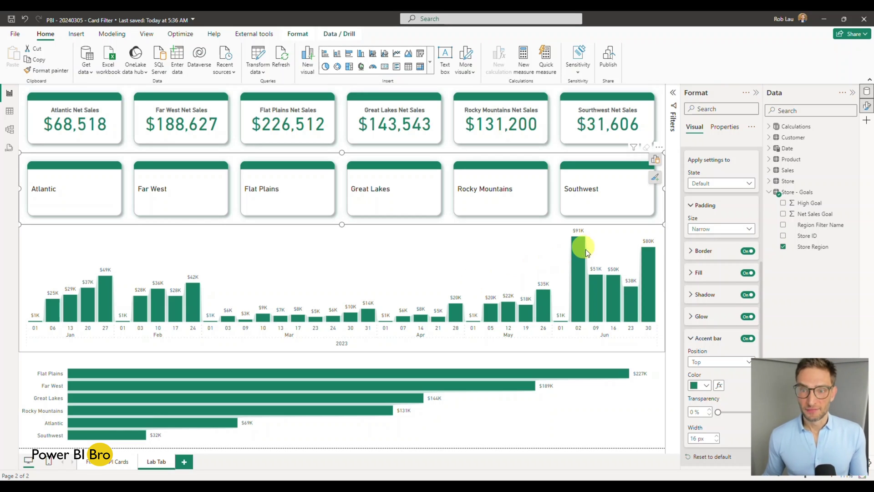
Step: Set the accent bar color to the theme yellow for the Selected state of the slicer buttons
click(732, 185)
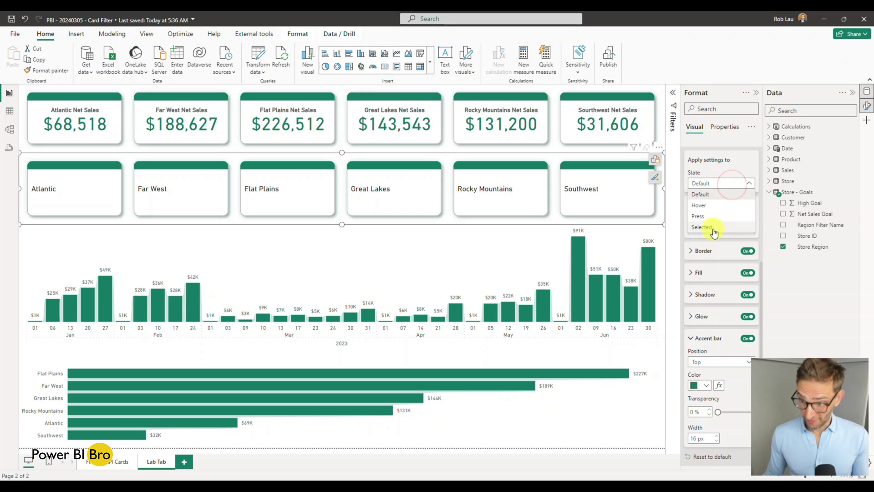
click(713, 228)
click(707, 386)
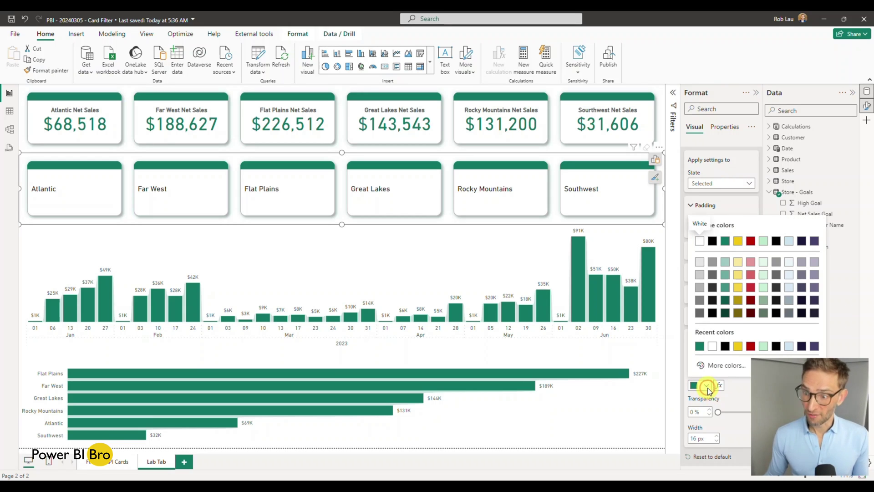
click(738, 242)
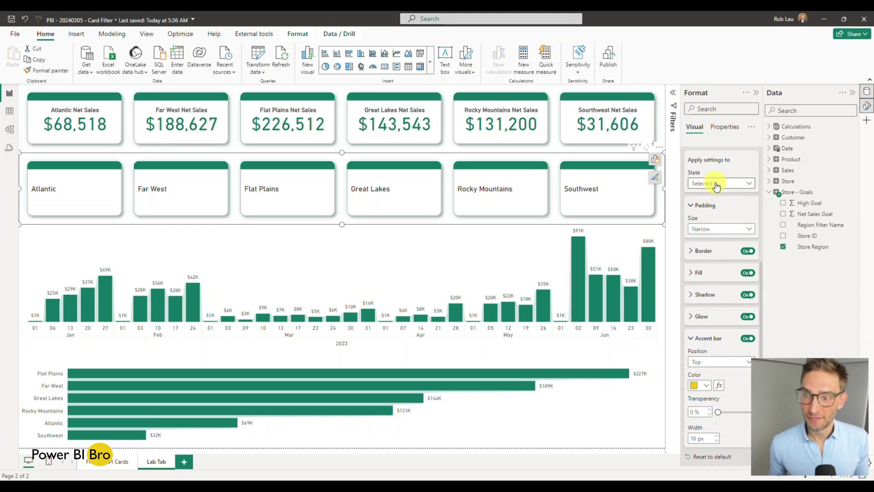
Step: Select Rocky Mountains in the slicer, try a light yellow fill for the Selected state, and set the fill to black
click(537, 216)
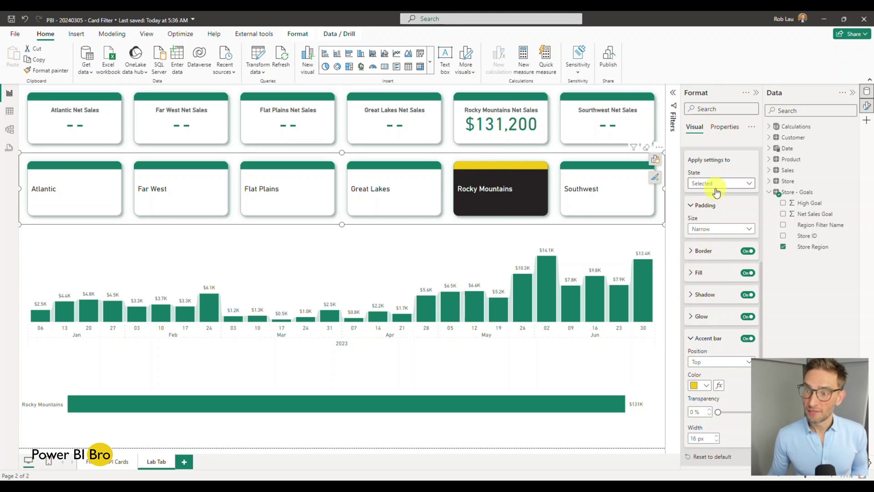
click(692, 272)
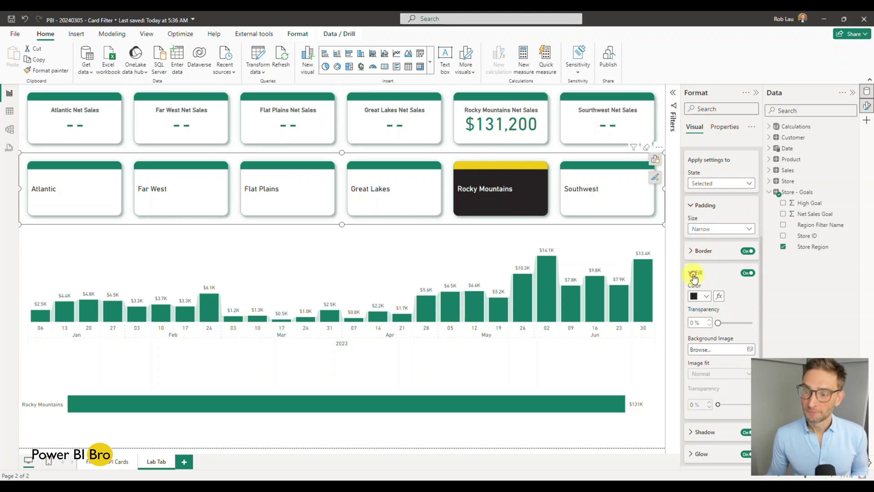
click(707, 298)
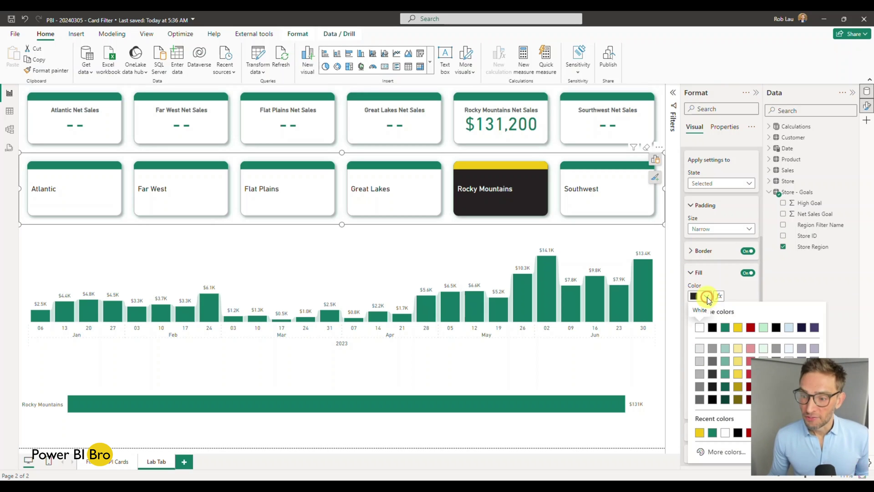
click(738, 352)
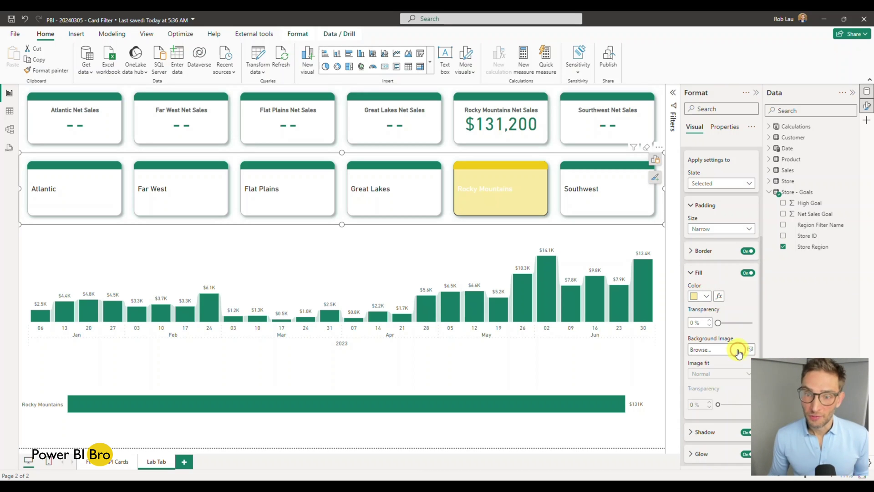
click(706, 296)
click(713, 329)
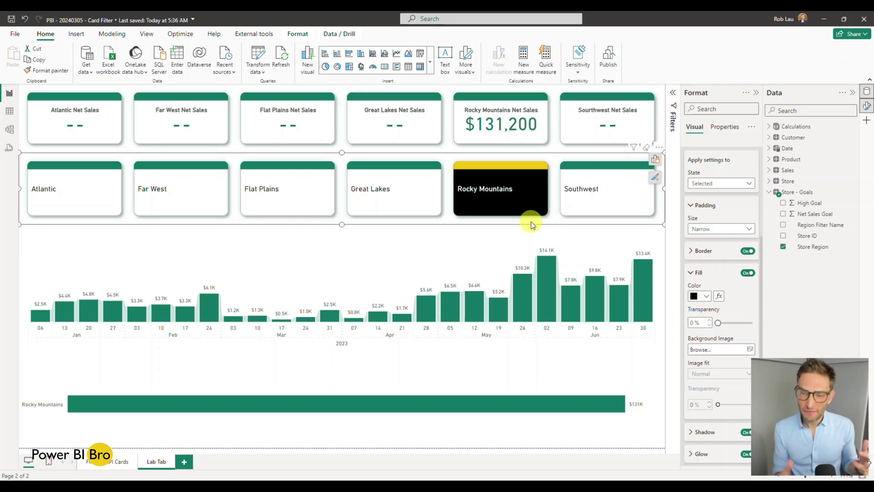
Step: Test the Selected formatting by adding Southwest to the selection, and deselect both Southwest and Rocky Mountains
click(610, 208)
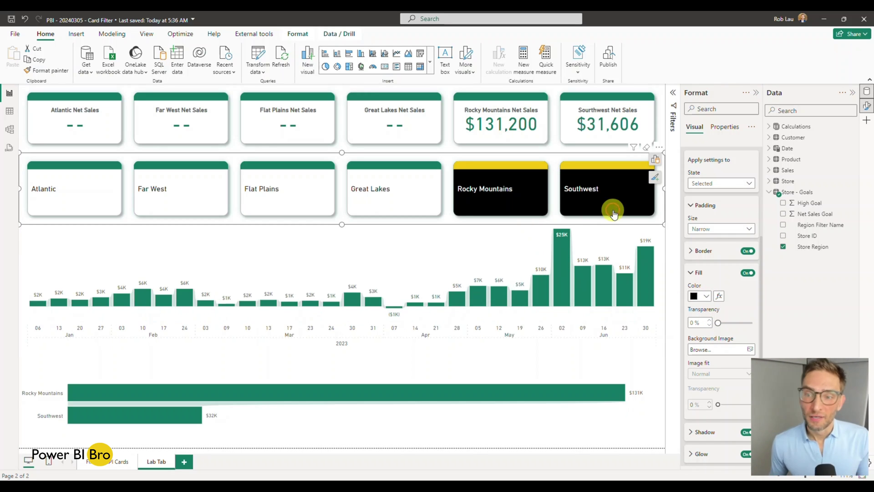
click(612, 210)
click(469, 206)
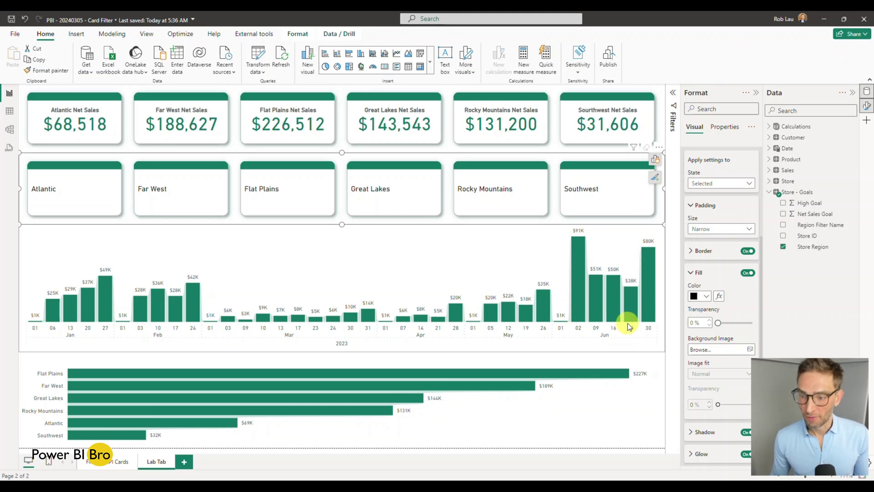
Step: Switch the slicer's button settings back to the Default state
scroll(722, 372, down, 3)
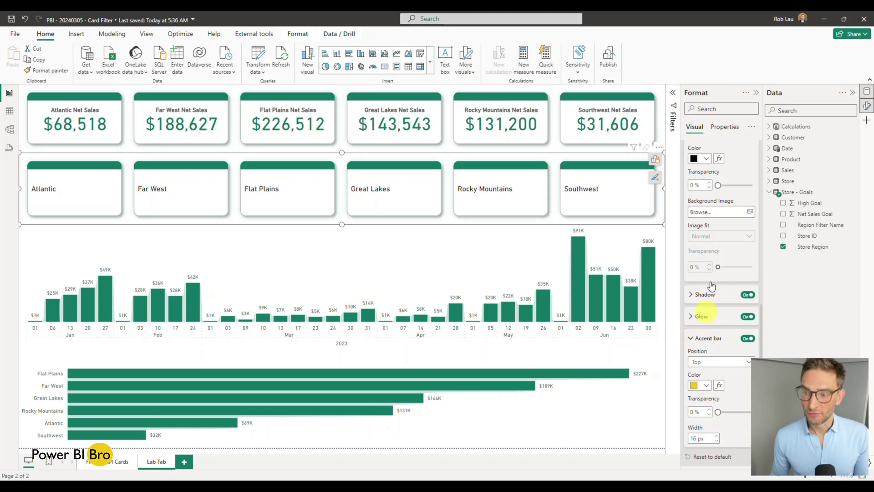
scroll(699, 321, up, 3)
click(716, 198)
click(706, 204)
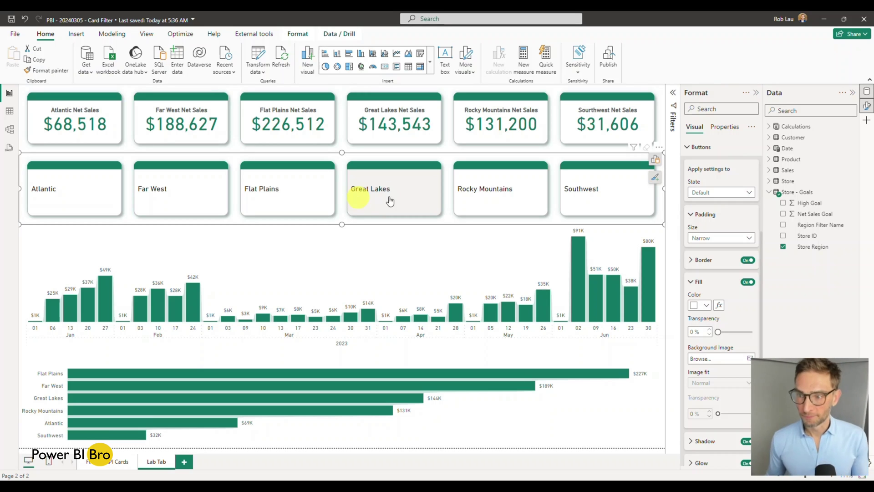
Step: Set the slicer's callout values to font size 10 and bold in the Default state
click(695, 147)
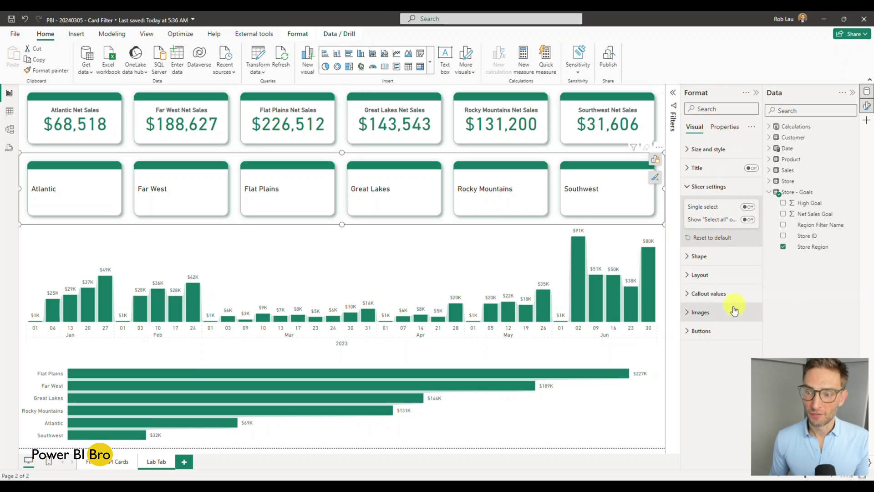
click(699, 293)
scroll(721, 286, down, 3)
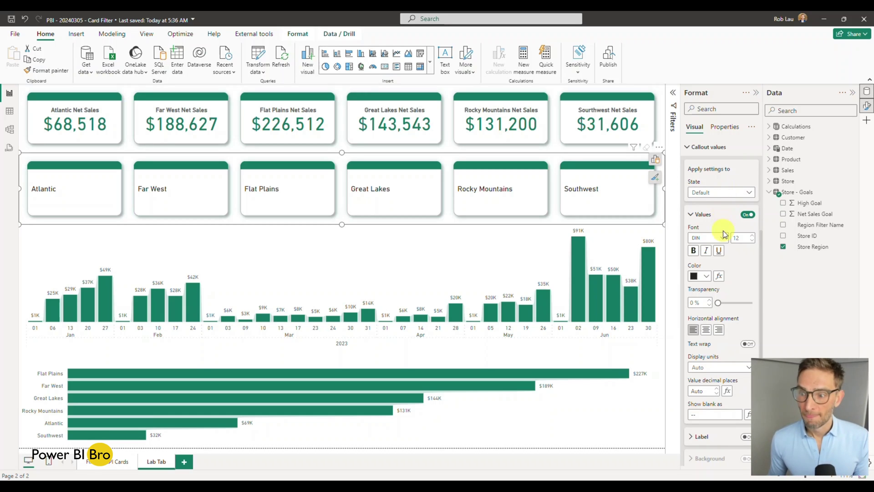
click(750, 241)
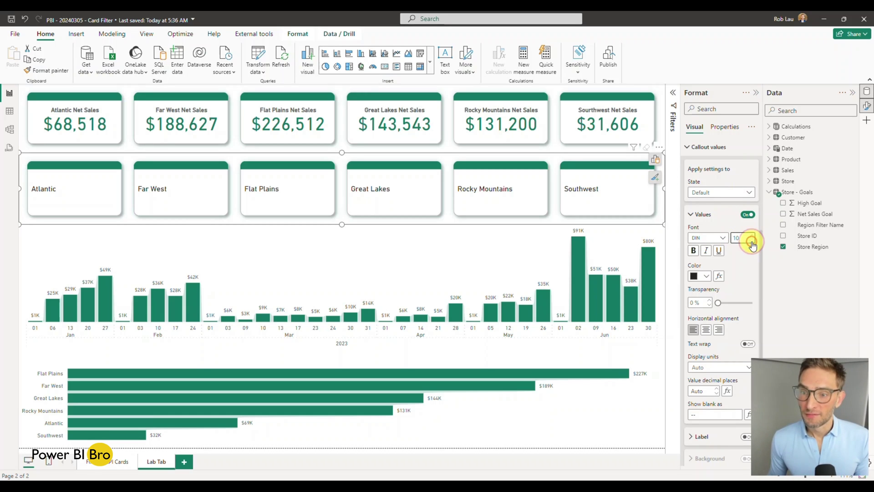
click(694, 252)
click(707, 277)
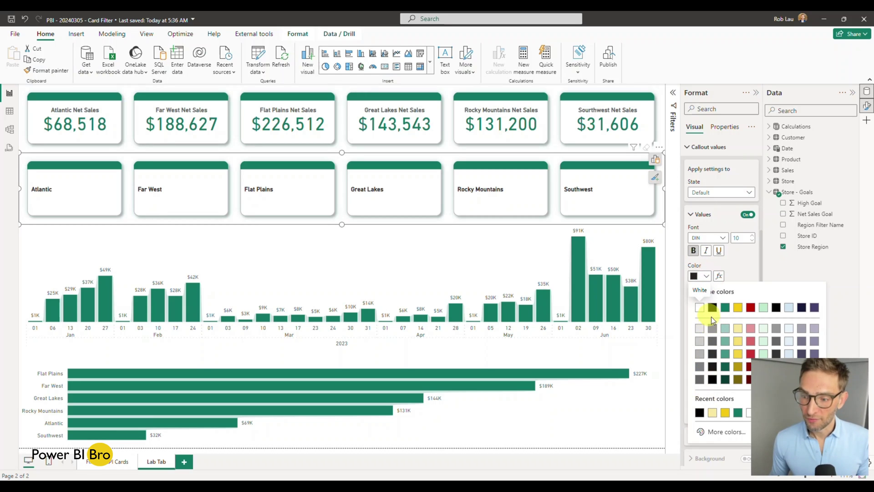
click(450, 136)
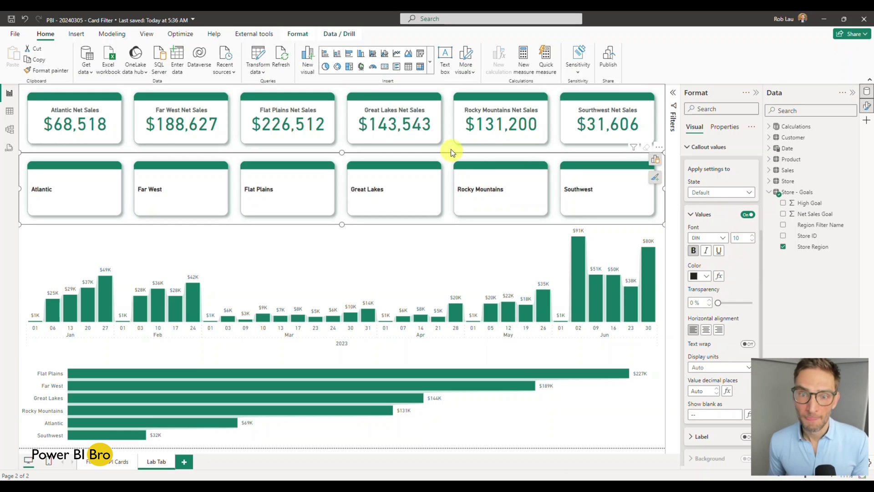
Step: Examine the callout value and label font settings of the net sales cards
click(446, 141)
scroll(723, 220, up, 2)
scroll(728, 212, down, 2)
scroll(728, 211, up, 2)
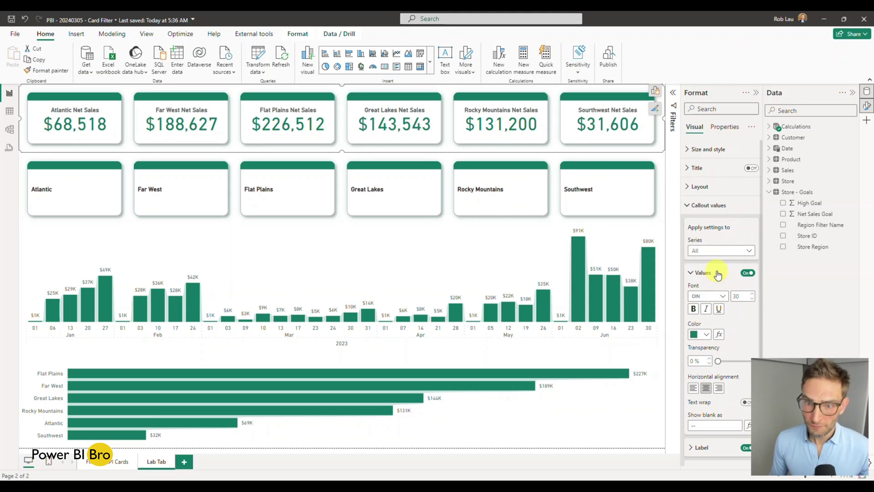
scroll(727, 282, down, 2)
scroll(726, 282, down, 2)
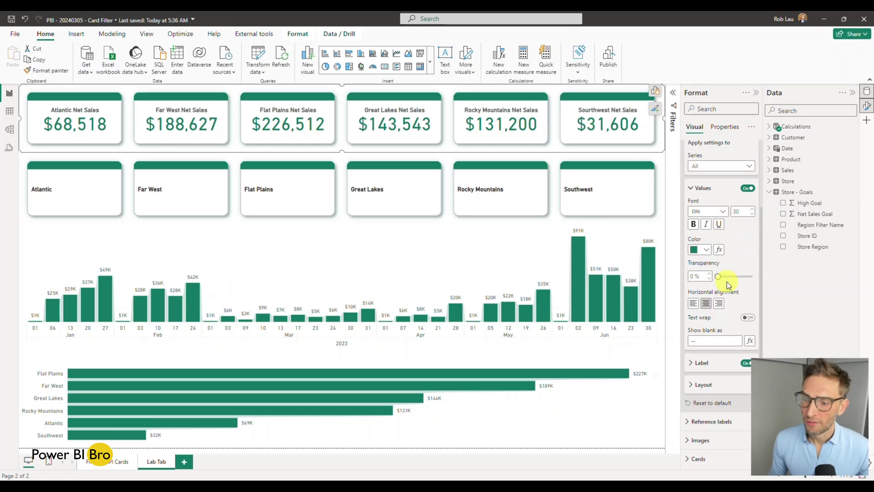
click(693, 360)
scroll(711, 338, down, 4)
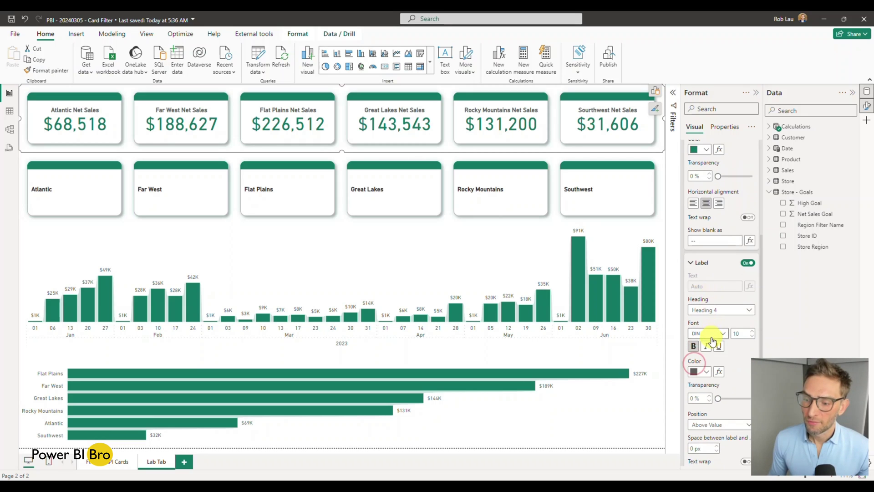
Step: Review the Store Region slicer's assigned fields and its callout label settings
click(449, 197)
scroll(741, 264, up, 1)
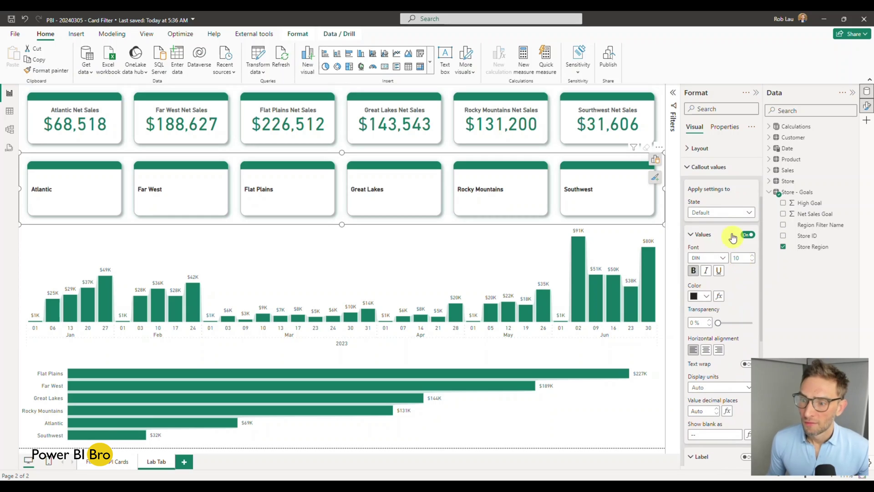
scroll(720, 198, up, 2)
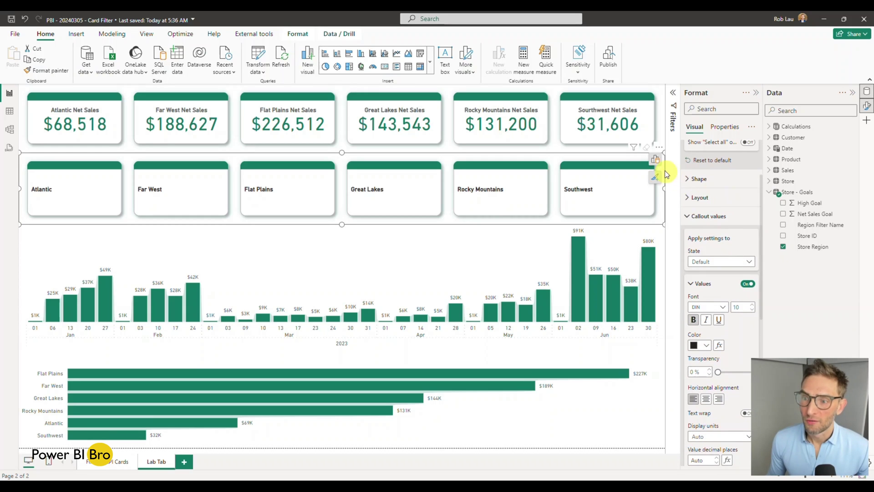
click(656, 160)
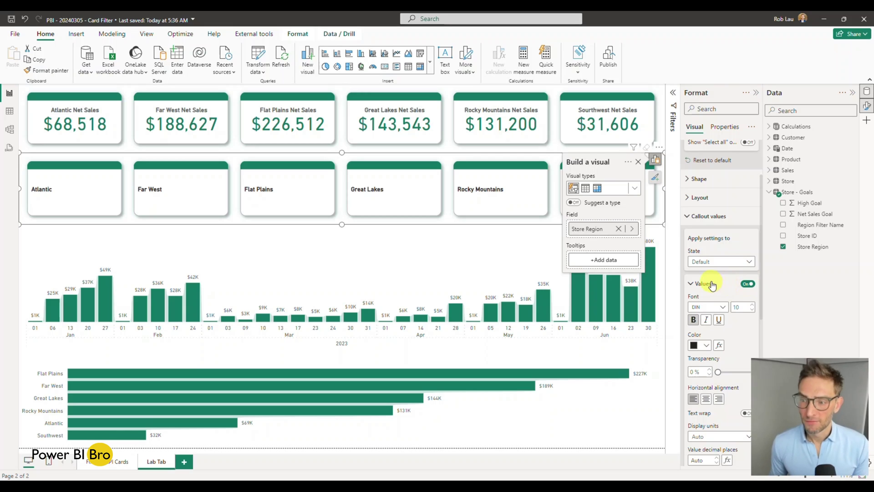
scroll(713, 283, down, 5)
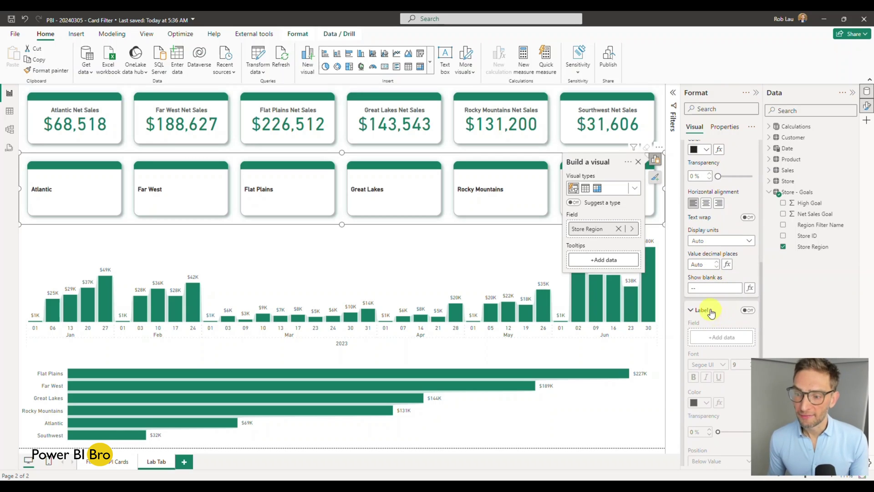
click(692, 380)
scroll(697, 336, down, 8)
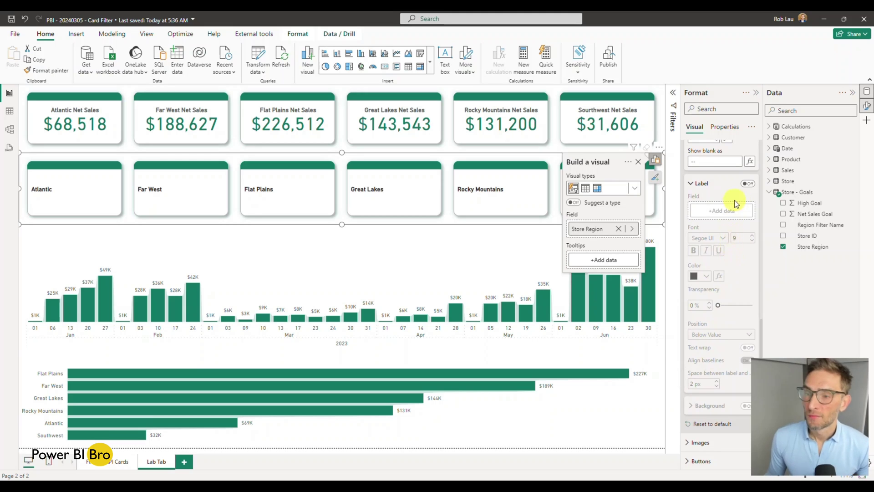
Step: Turn on the callout label for the Store Region slicer
click(446, 249)
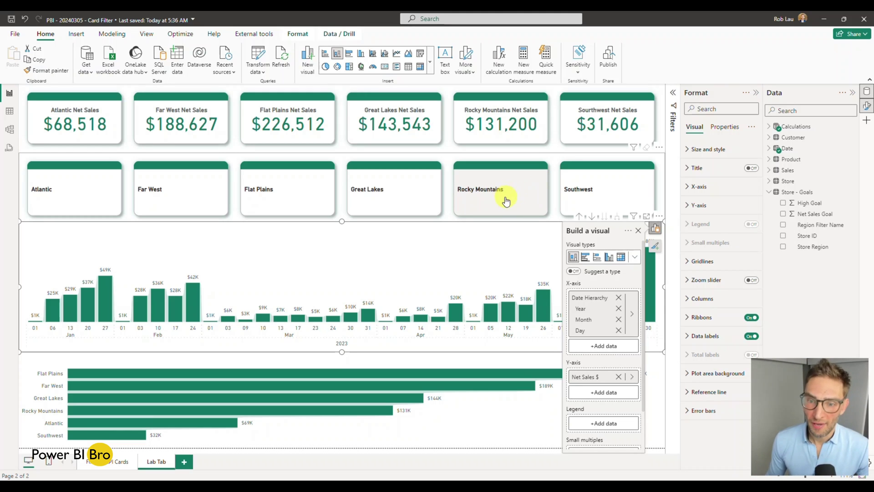
click(509, 202)
click(499, 200)
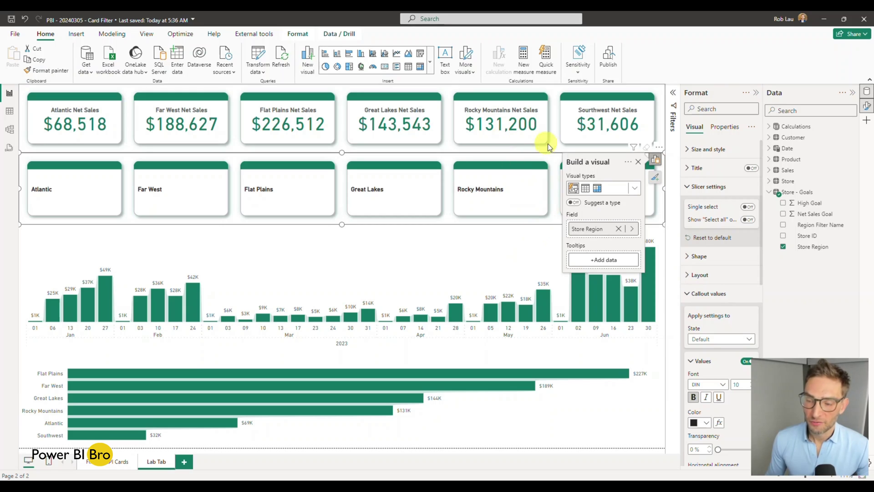
scroll(715, 308, down, 3)
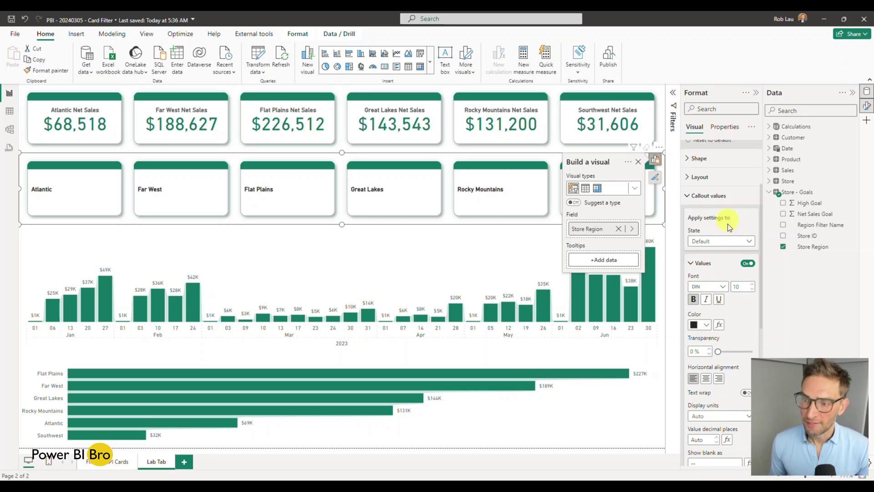
scroll(718, 219, down, 7)
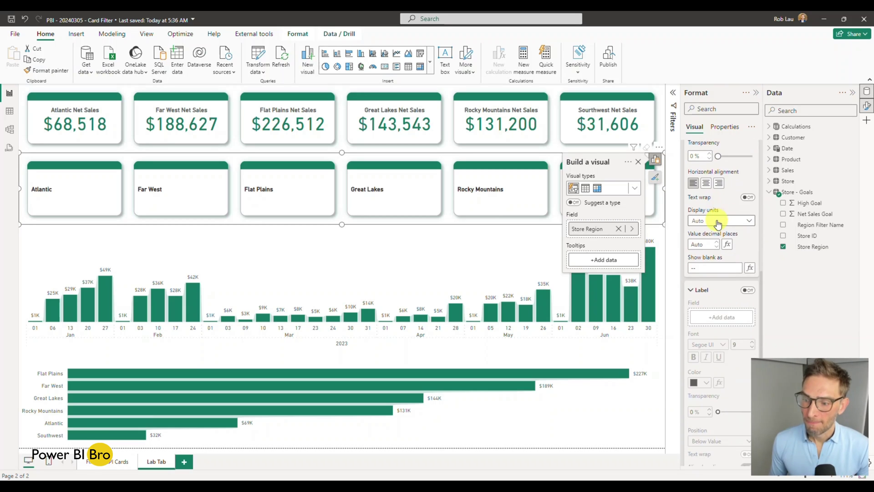
scroll(717, 221, down, 2)
click(747, 192)
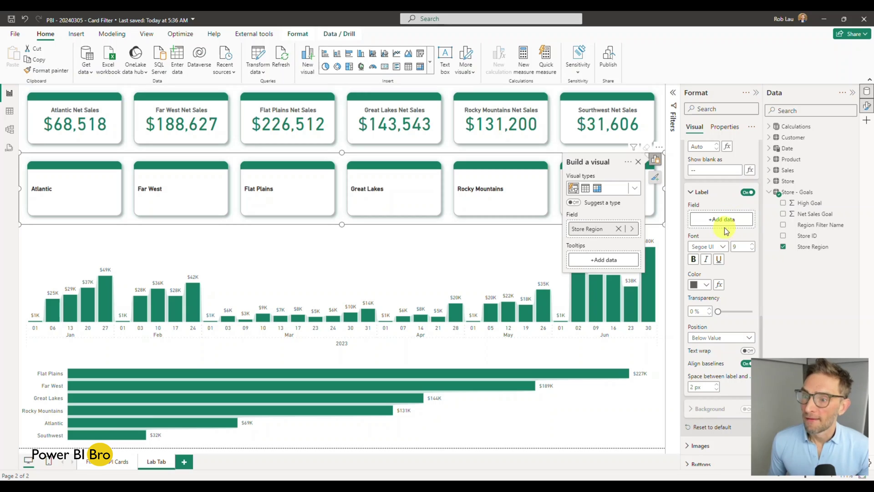
Step: Assign the Net Sales $ measure from the Calculations table's Sales folder as the slicer's label field
click(769, 126)
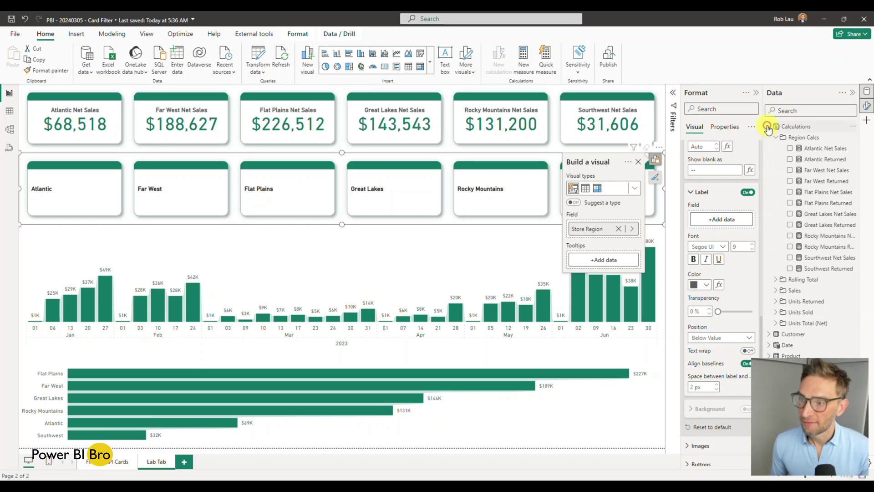
click(776, 290)
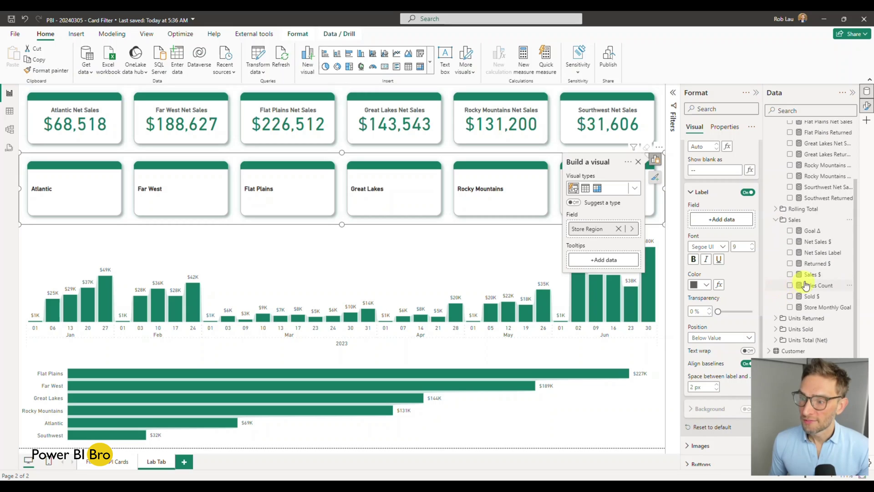
drag(813, 243, 720, 220)
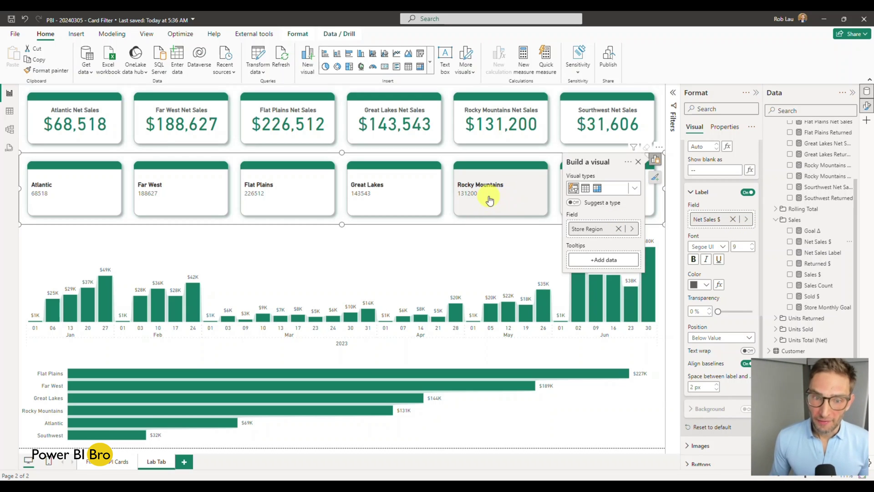
Step: Center the slicer's callout values horizontally and set the label font size to 30
scroll(726, 275, up, 5)
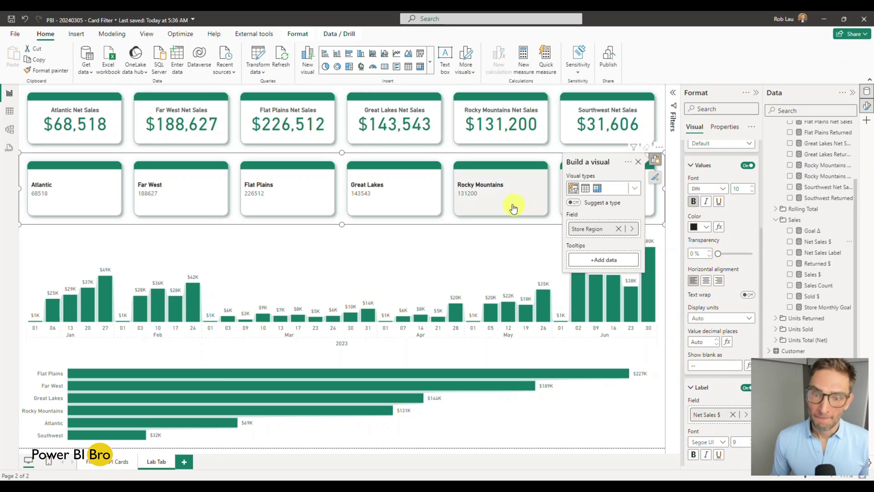
click(706, 281)
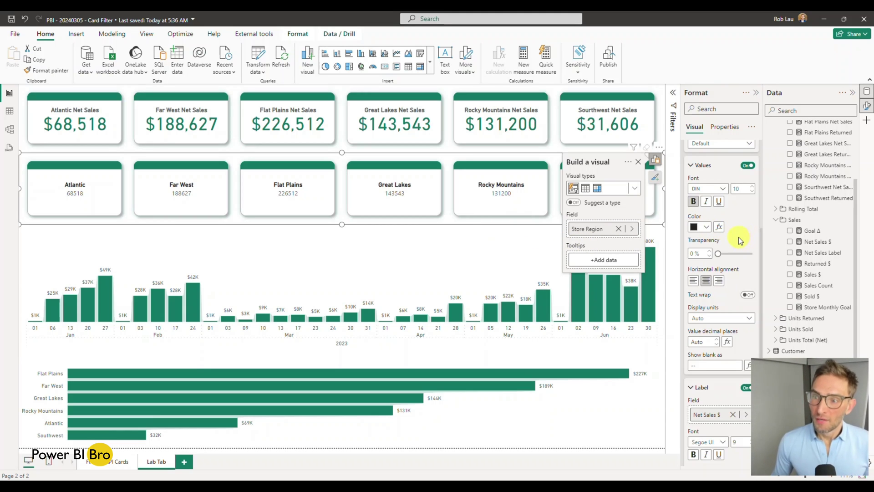
scroll(737, 239, down, 4)
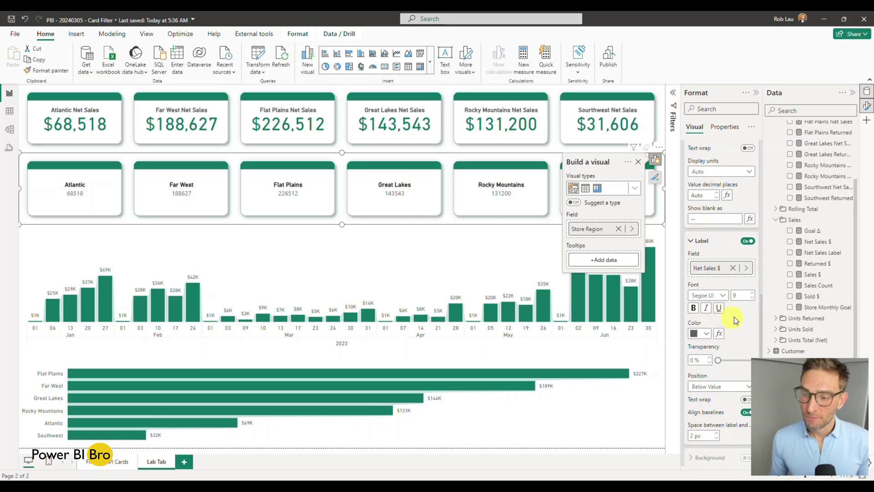
double_click(742, 295)
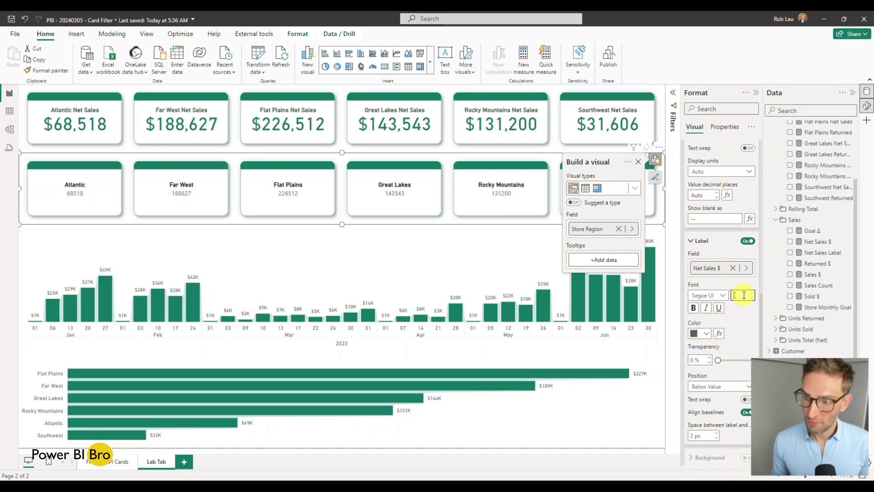
drag(704, 268, 706, 274)
text(30)
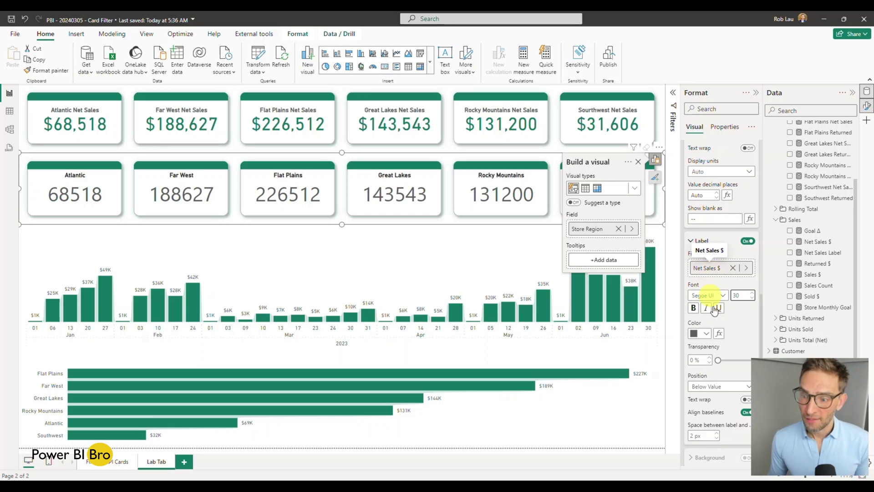
Step: Set the slicer label's font to DIN and its color to the theme green
click(714, 295)
click(696, 332)
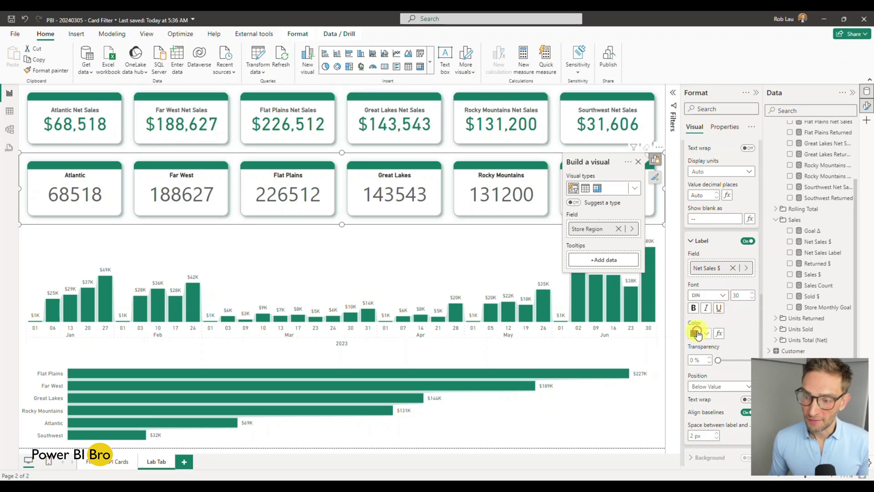
click(707, 333)
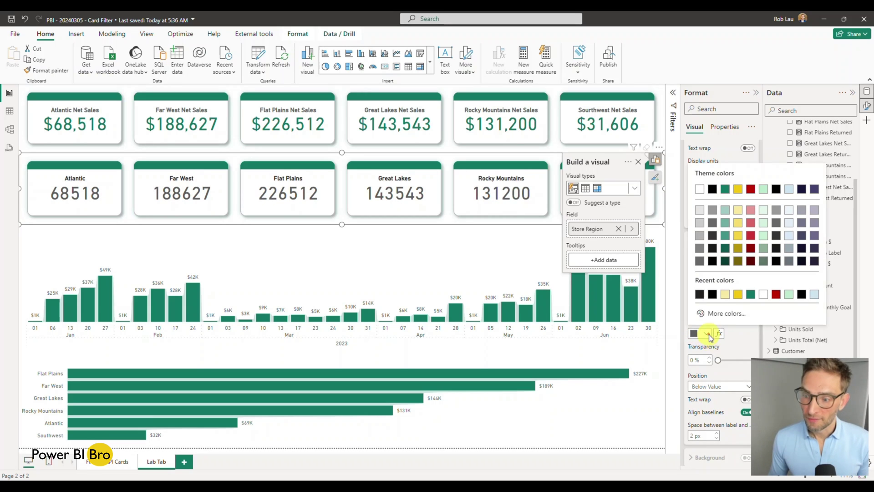
click(724, 188)
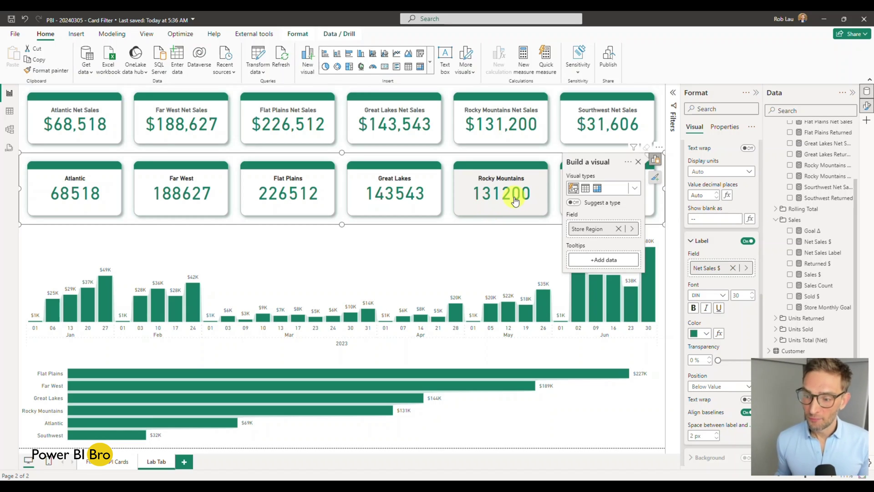
Step: Examine the formulas of the Net Sales $ and Net Sales Label measures, including the measure reference inside FORMAT
scroll(726, 296, down, 2)
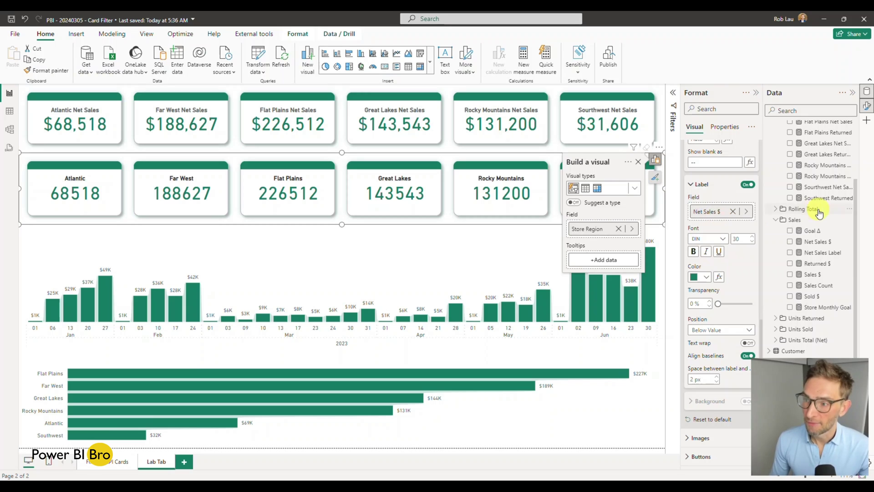
scroll(820, 213, up, 3)
scroll(820, 227, down, 3)
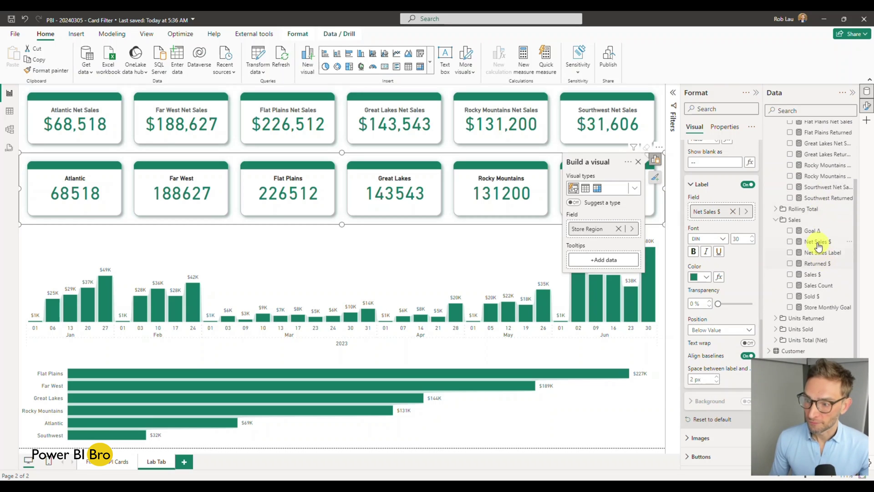
click(817, 241)
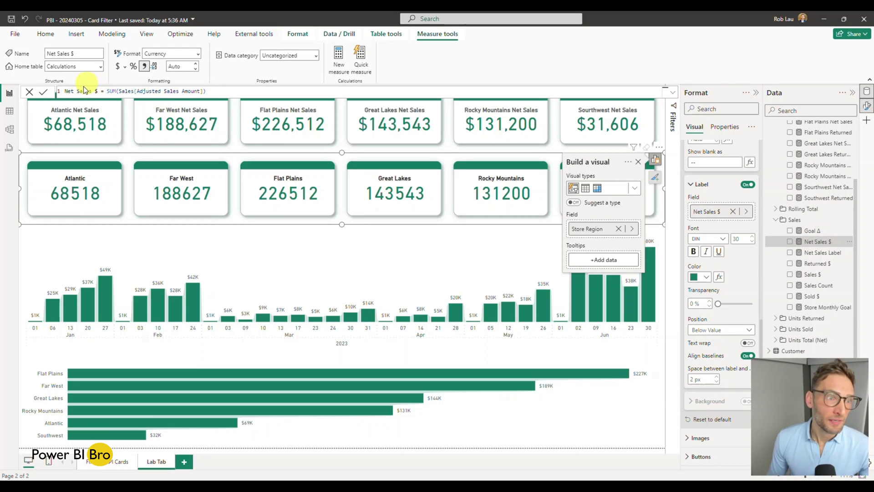
scroll(130, 92, up, 4)
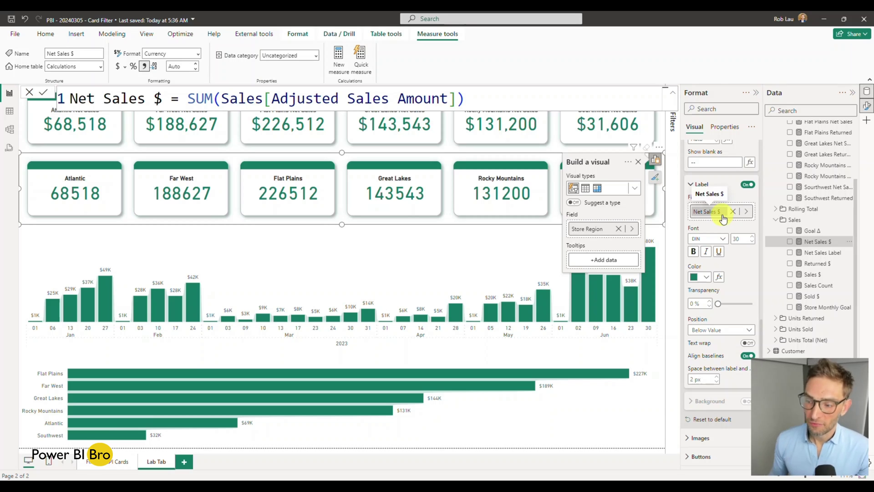
click(818, 253)
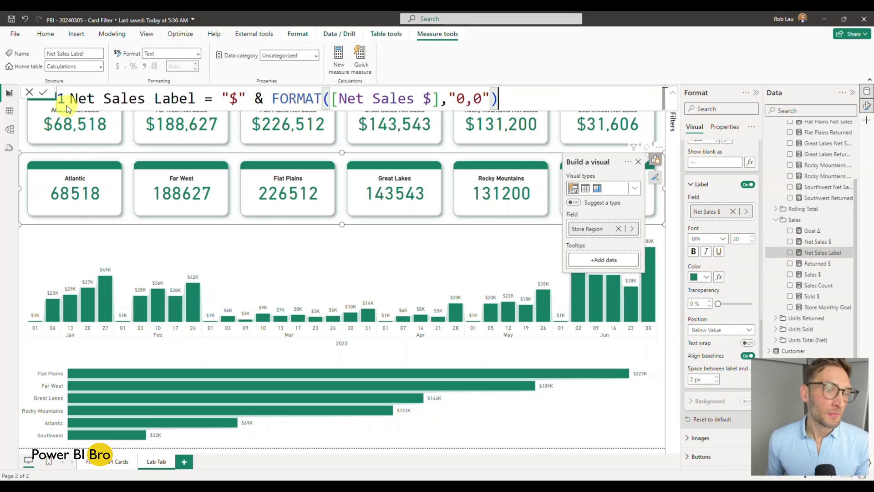
drag(338, 98, 429, 98)
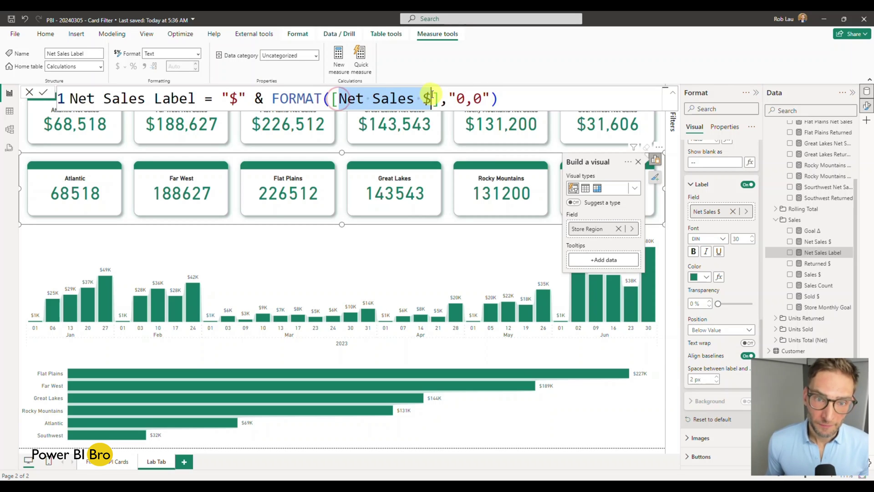
Step: Examine the FORMAT function, the "$" prefix and the "0,0" format string in the Net Sales Label formula
double_click(274, 98)
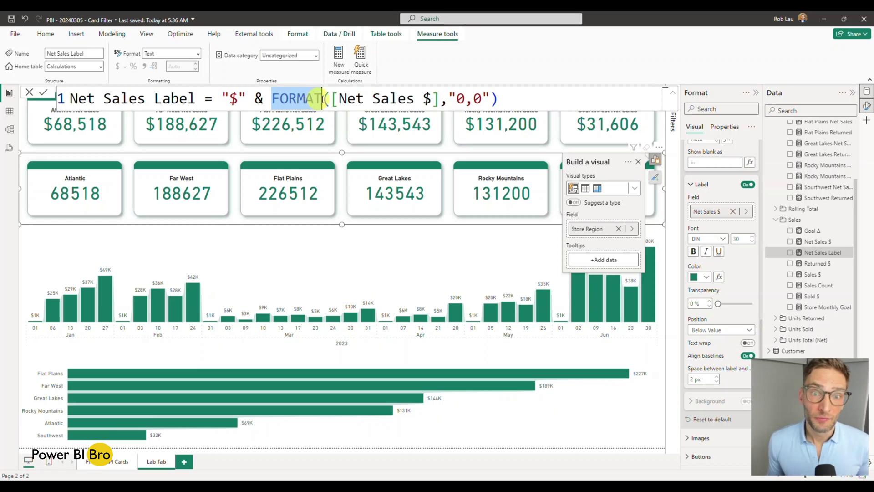
double_click(232, 98)
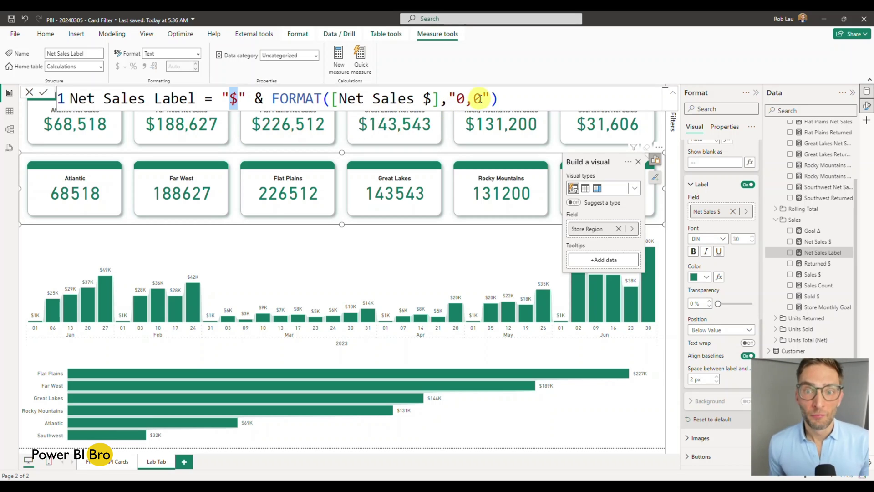
click(457, 99)
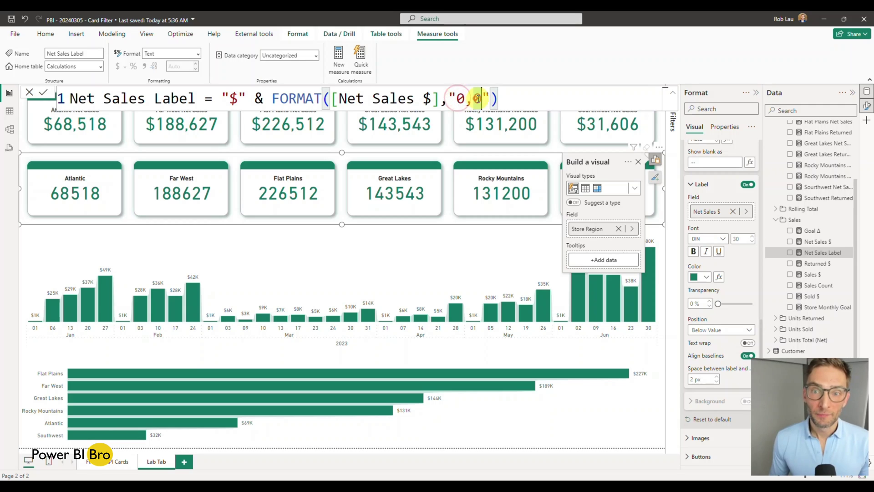
double_click(470, 101)
key(Right)
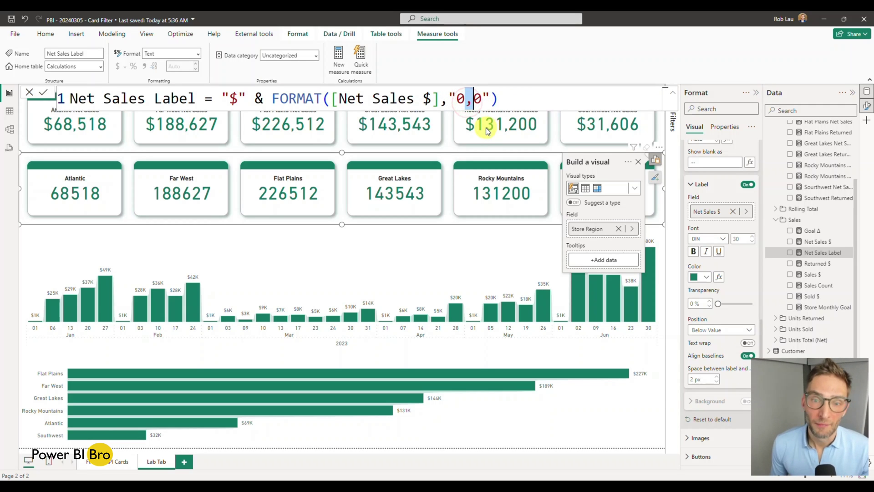
click(236, 98)
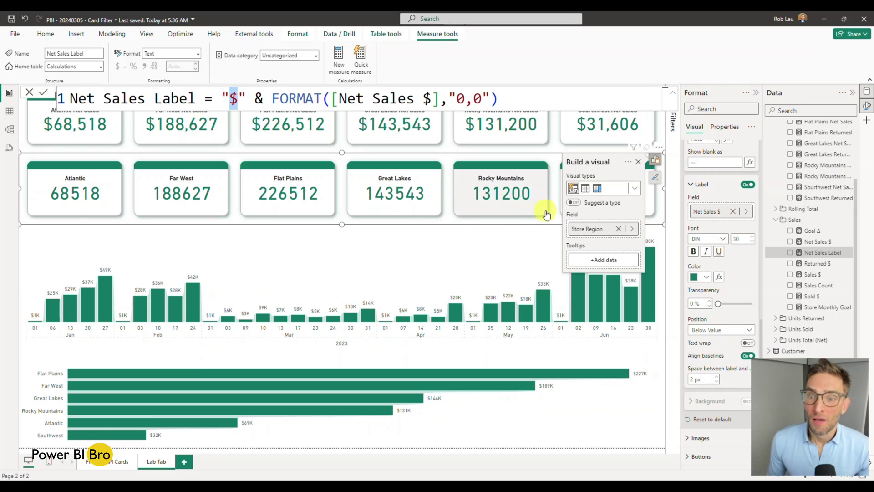
Step: Replace the slicer's label field with the Net Sales Label measure and close the measure's formula
click(639, 162)
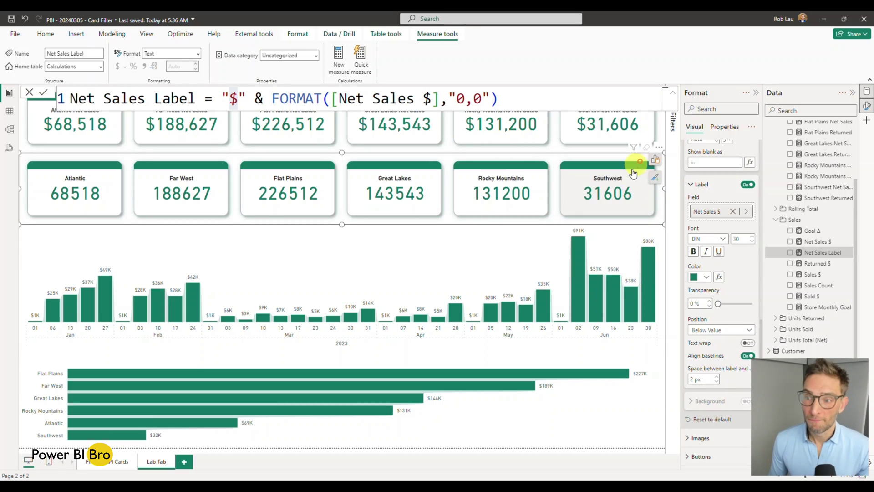
click(734, 213)
drag(815, 253, 715, 211)
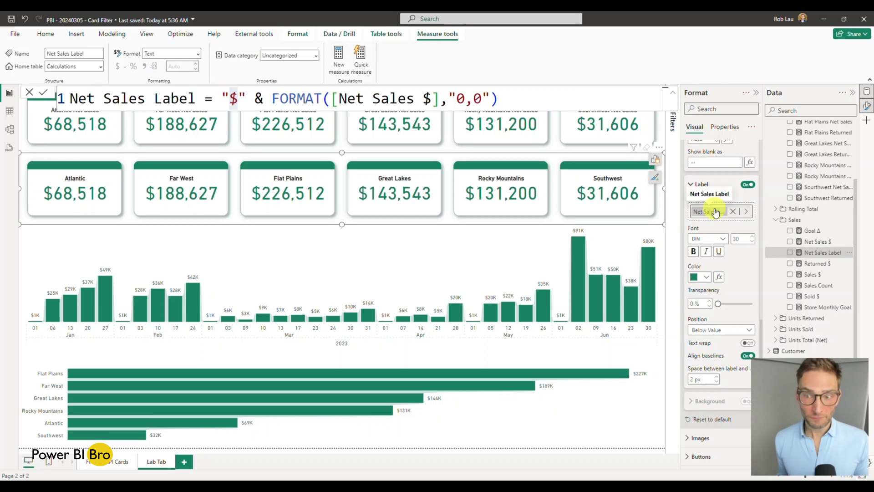
click(12, 247)
click(28, 89)
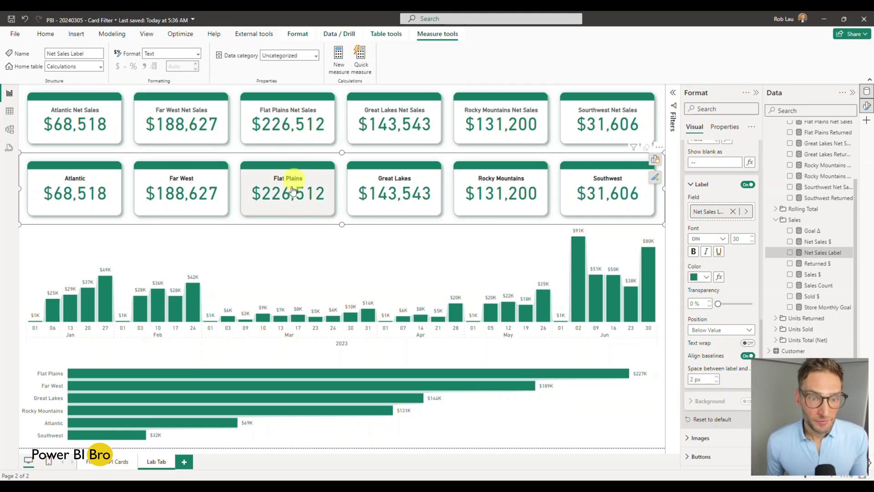
Step: Test the slicer by selecting the Flat Plains, Great Lakes and Rocky Mountains cards together, and clear each selection
click(264, 193)
ctrl+click(383, 194)
ctrl+click(499, 194)
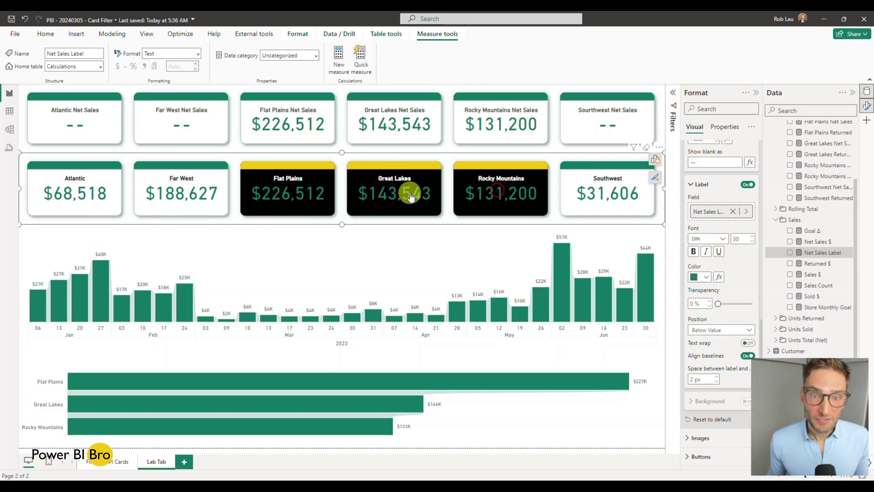
ctrl+click(288, 200)
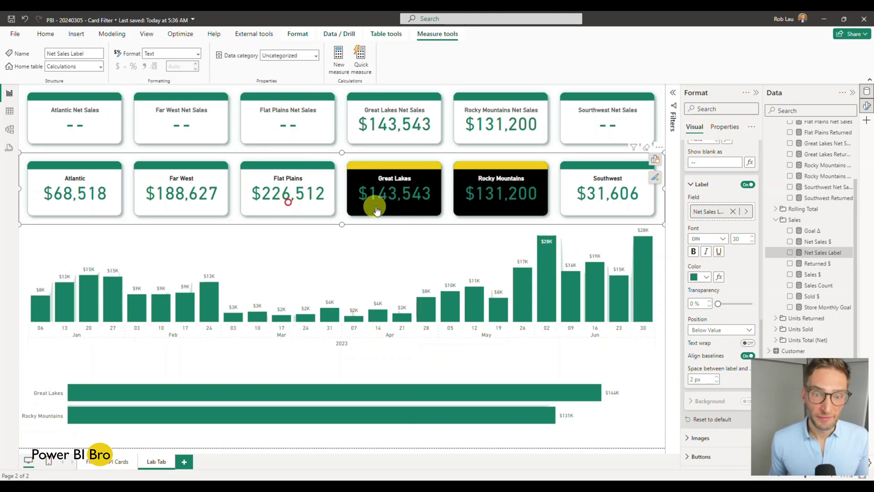
ctrl+click(380, 205)
ctrl+click(532, 199)
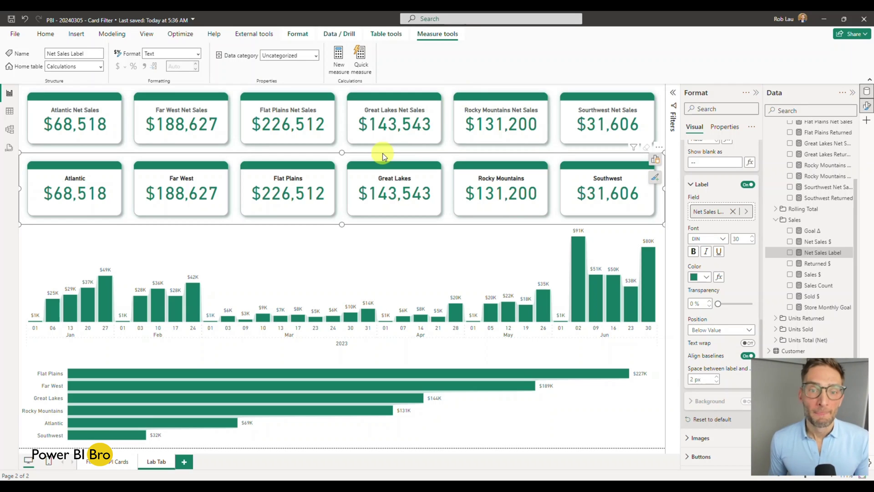
Step: Examine the Region Filter Name column in the data of the Store - Goals table
click(10, 111)
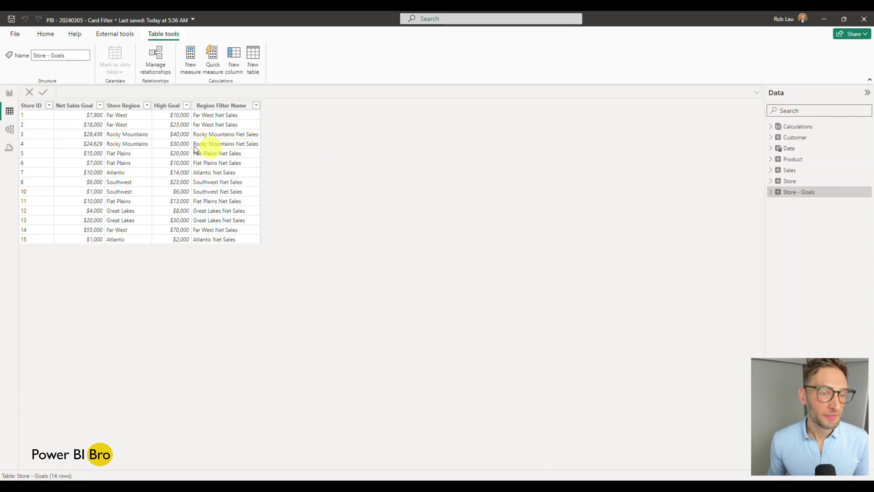
click(91, 105)
click(214, 116)
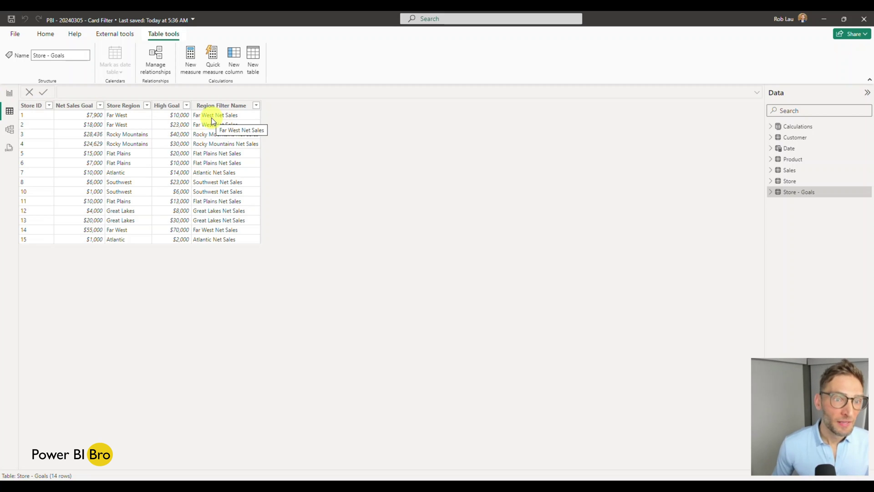
Step: Return to the report and open the Store - Goals query in the Power Query Editor
click(9, 93)
click(258, 69)
click(263, 89)
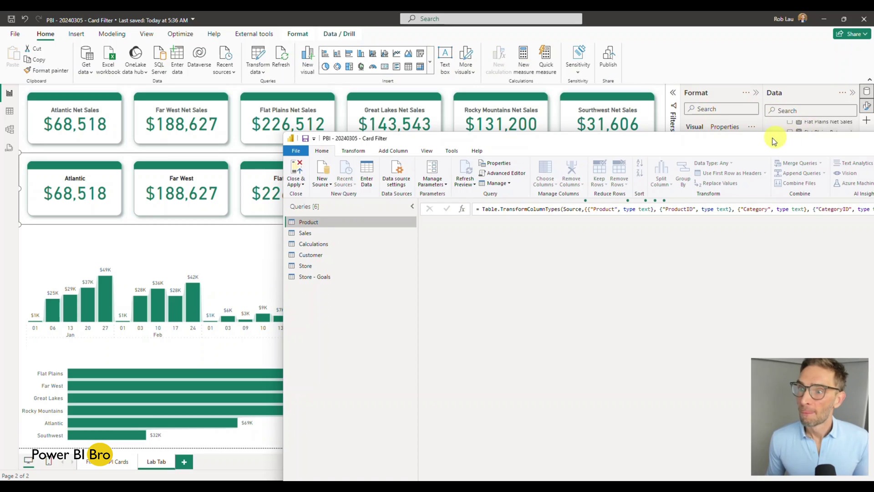
drag(697, 144, 504, 107)
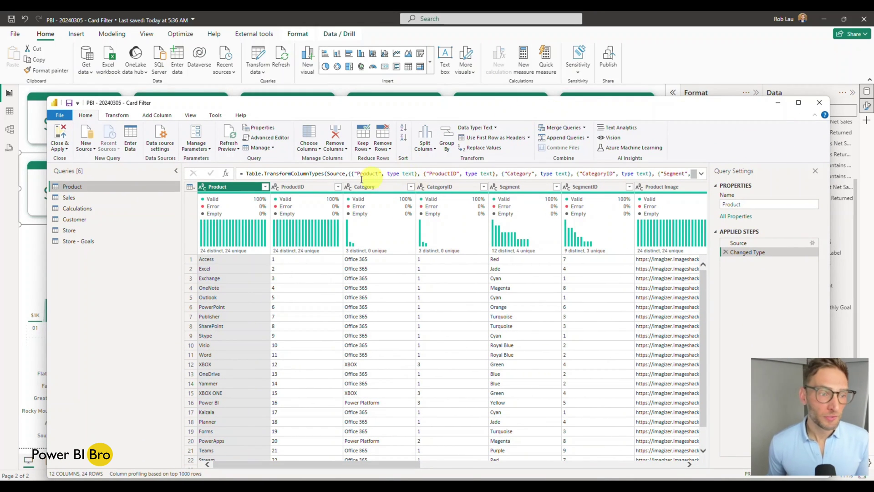
click(72, 241)
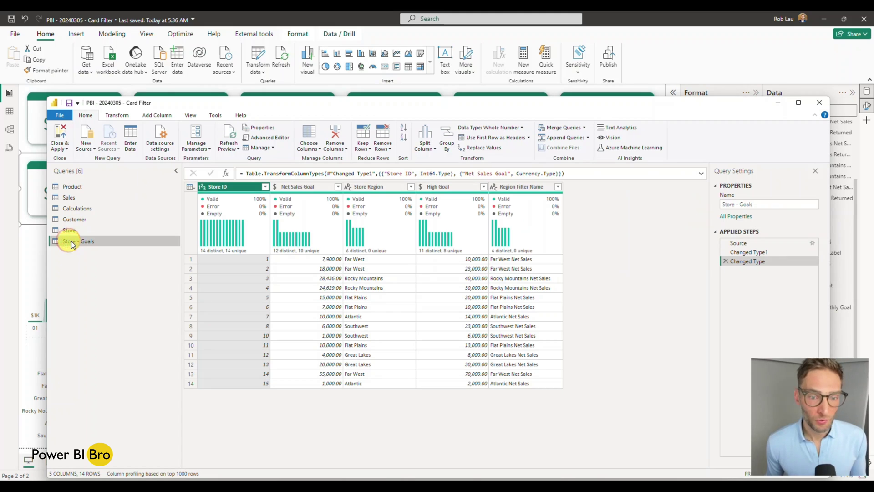
Step: Inspect the Region Filter Name entries in the Store - Goals source table, widening the column, and close the Power Query Editor
click(812, 242)
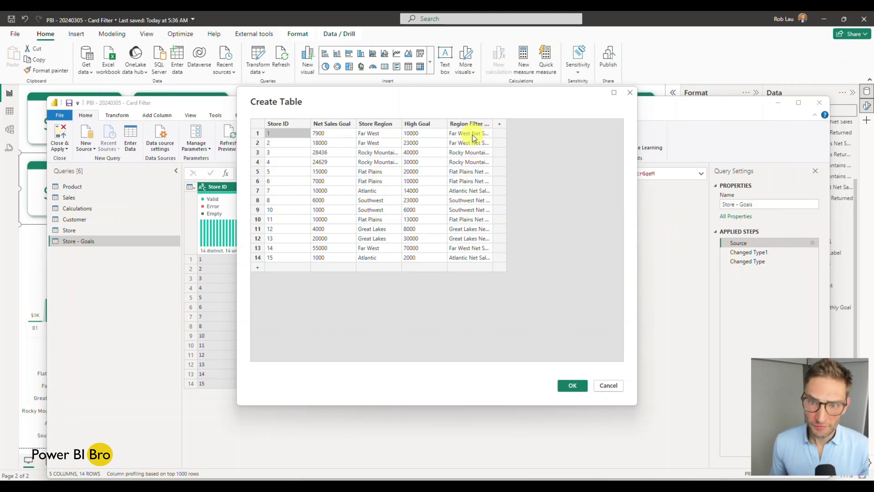
double_click(473, 135)
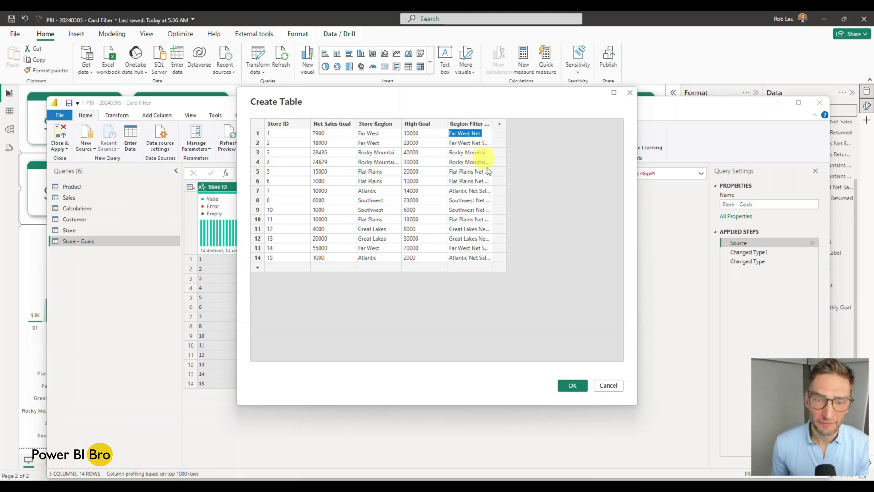
key(Escape)
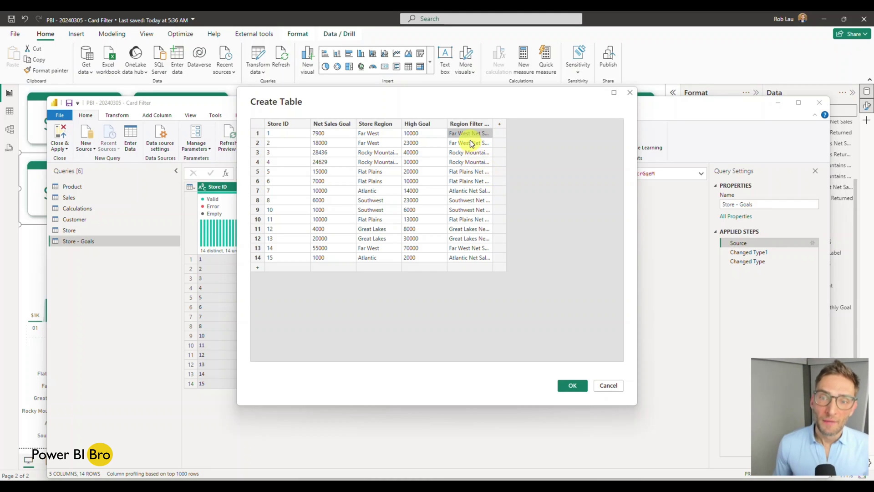
drag(492, 125, 515, 125)
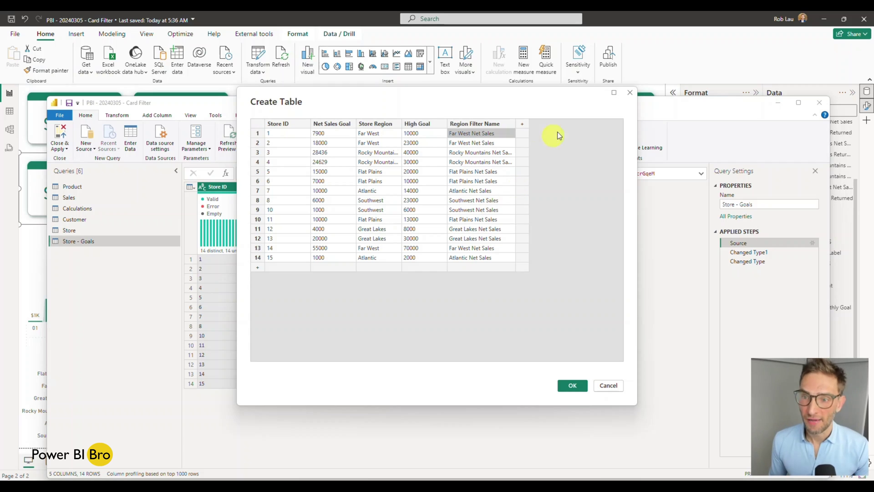
click(629, 93)
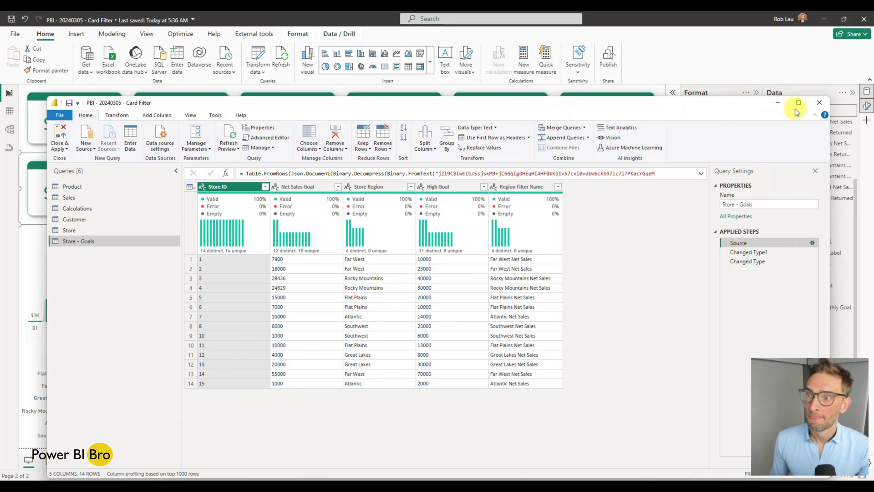
click(819, 102)
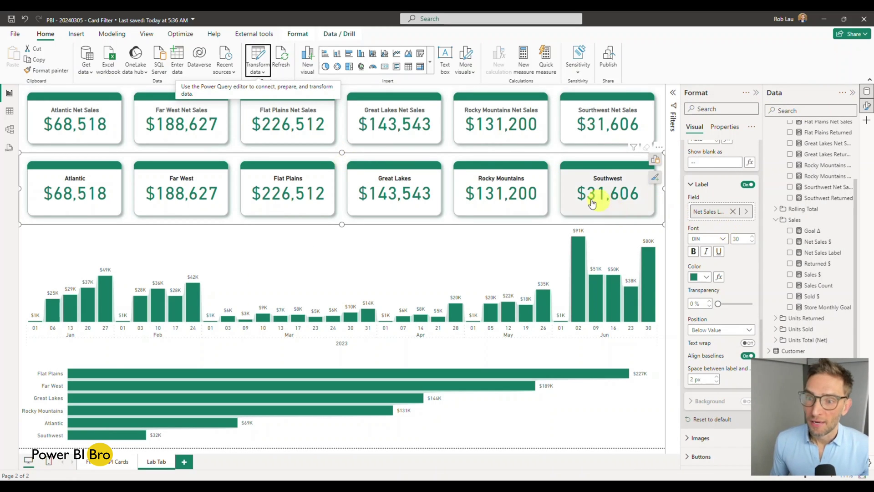
Step: Replace the slicer's Store Region field with Region Filter Name from the Store - Goals table
click(656, 159)
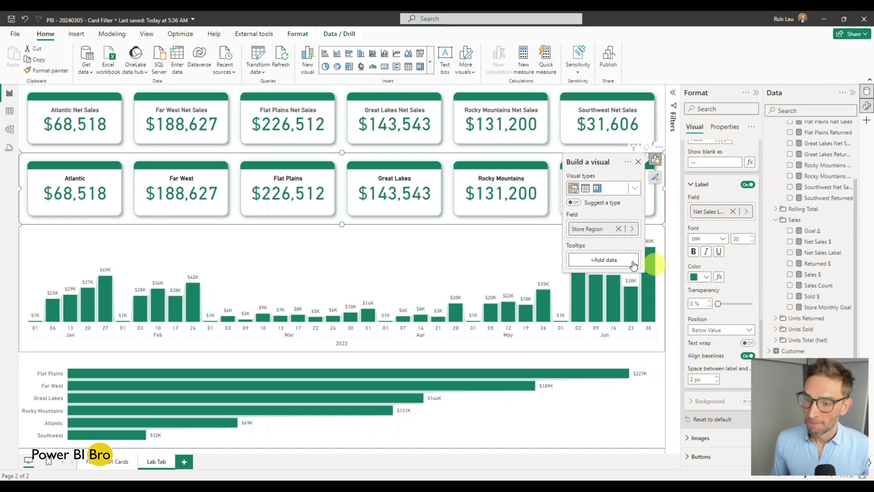
click(618, 229)
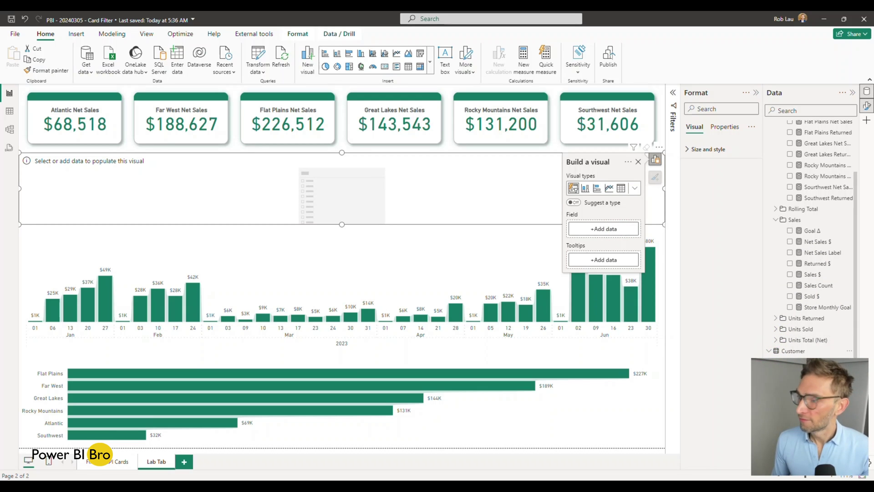
scroll(795, 219, up, 5)
click(769, 126)
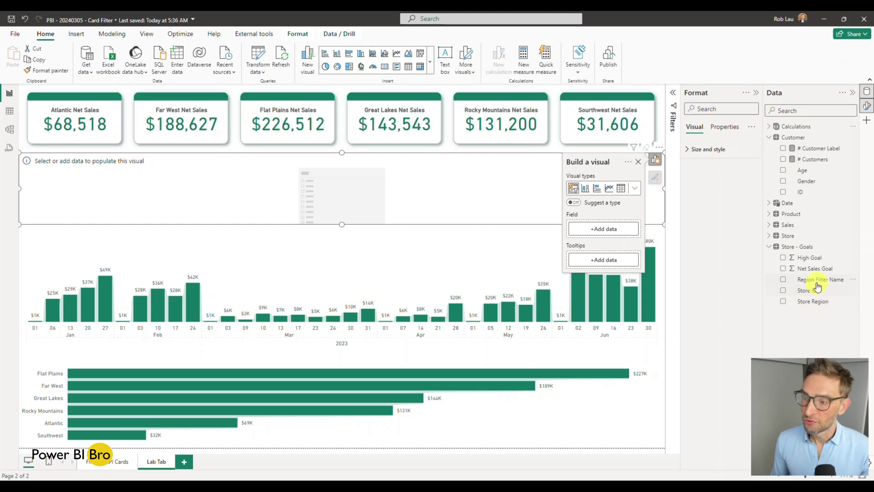
drag(817, 283, 599, 233)
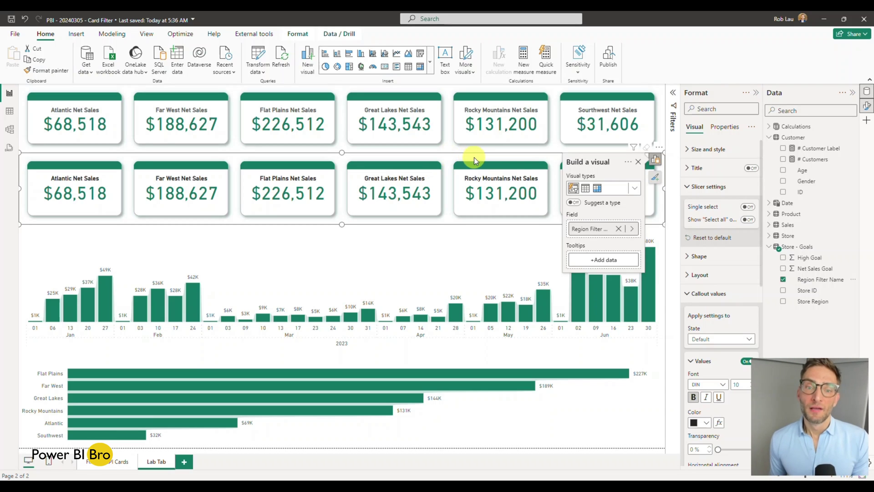
Step: Copy the hex code of the label color from the original net sales card visual
click(449, 131)
click(716, 237)
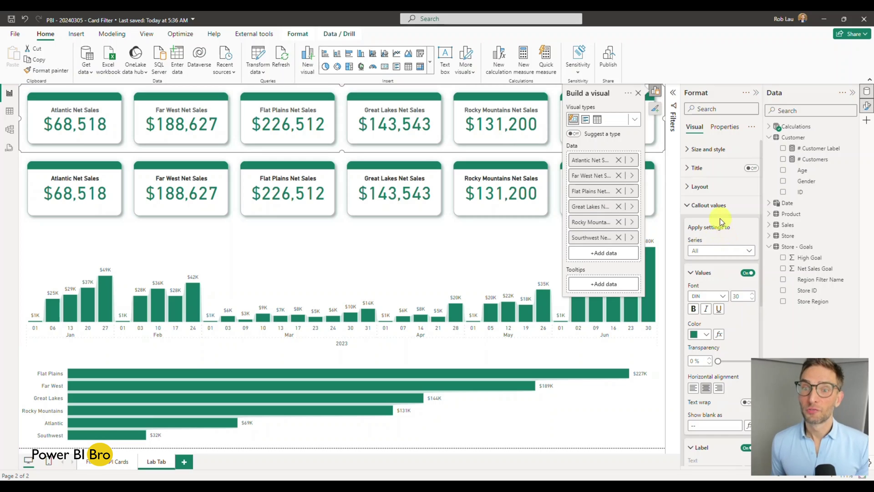
scroll(731, 223, down, 5)
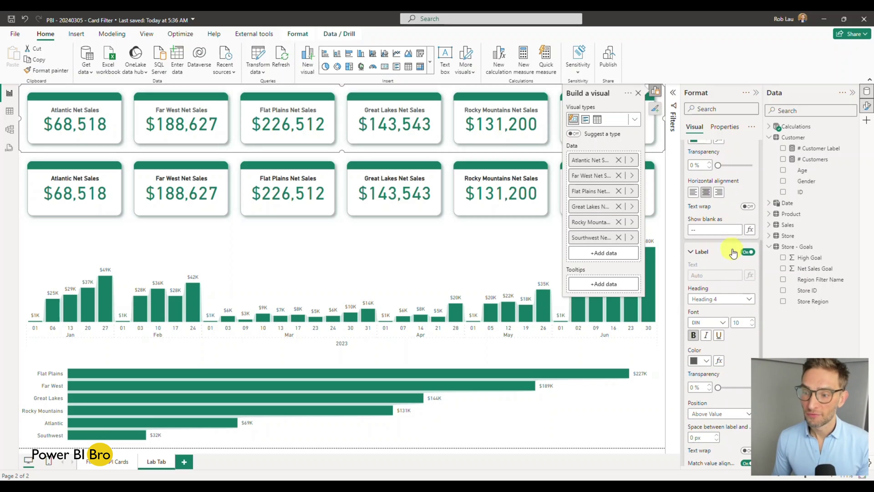
scroll(743, 244, down, 1)
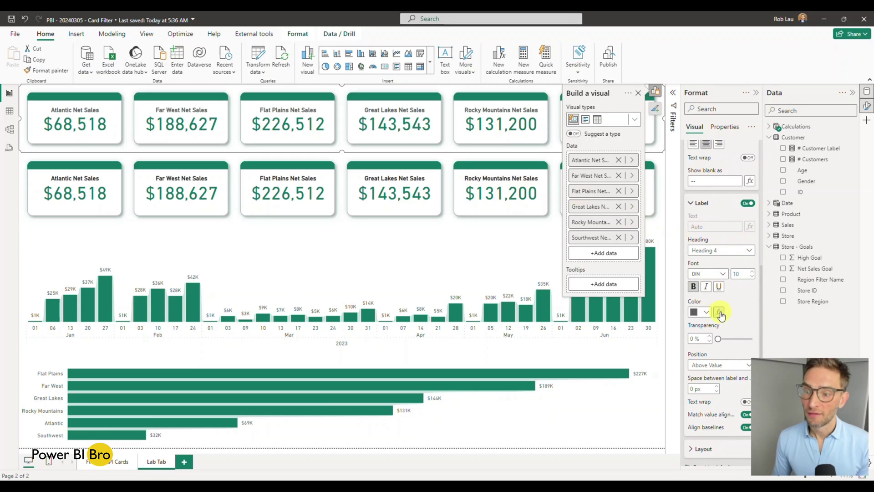
click(707, 312)
click(719, 292)
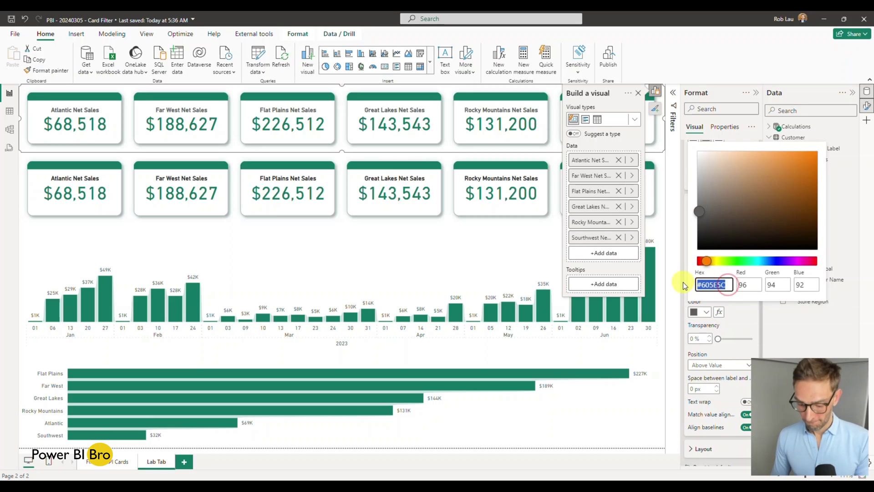
click(742, 319)
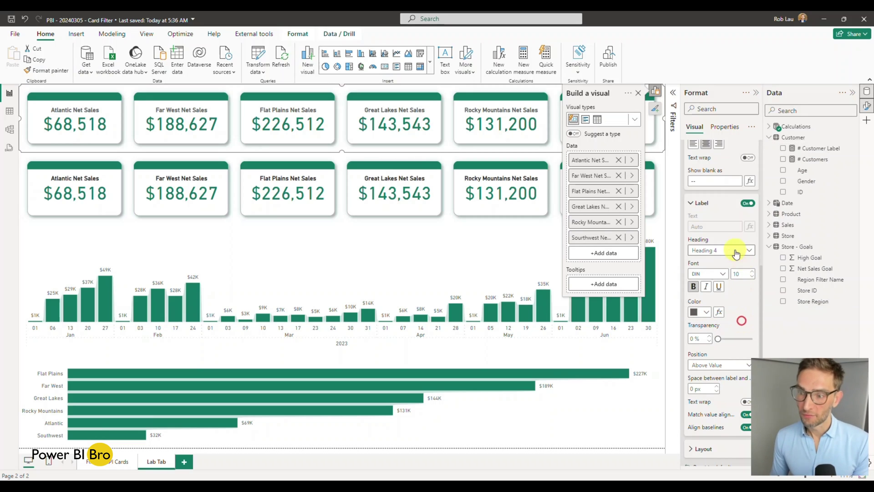
Step: Set the slicer's callout value color to #605E5C and close the visual-building options
click(448, 181)
scroll(727, 257, up, 3)
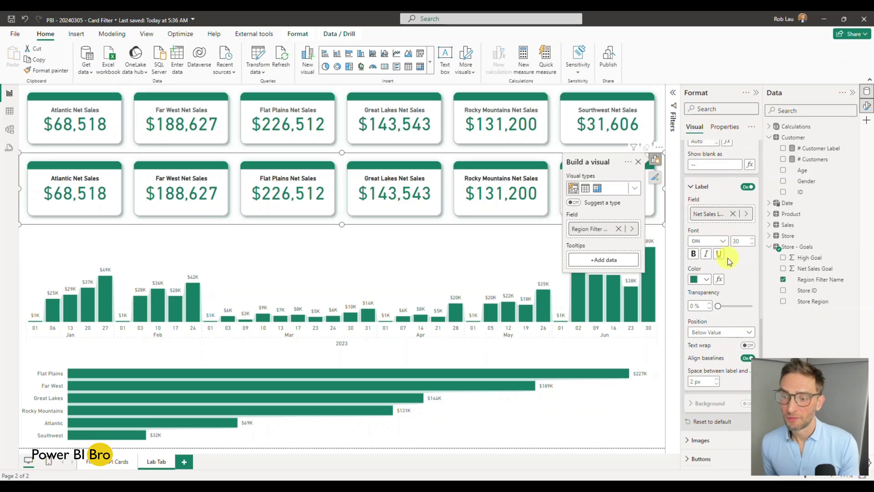
scroll(728, 260, up, 3)
click(705, 220)
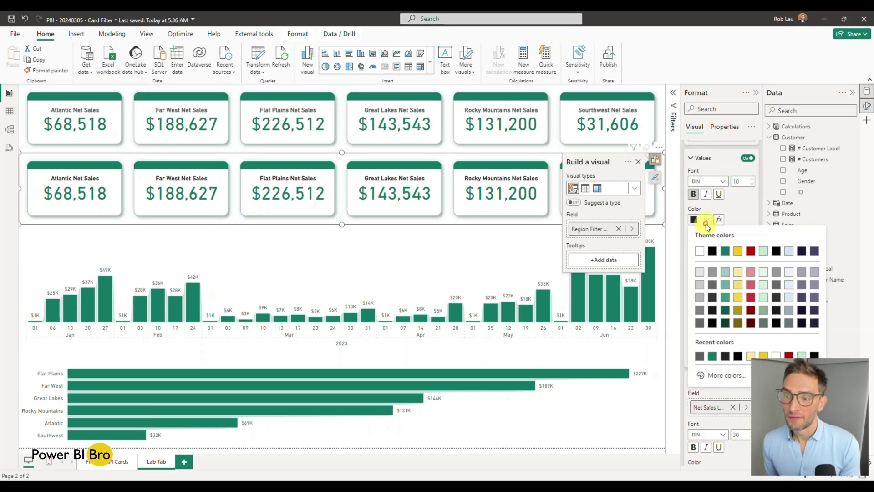
click(717, 375)
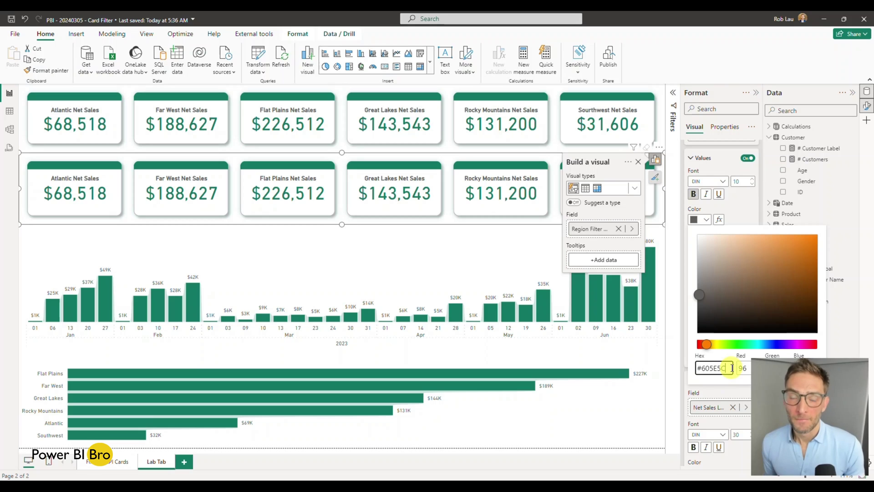
click(639, 164)
click(639, 162)
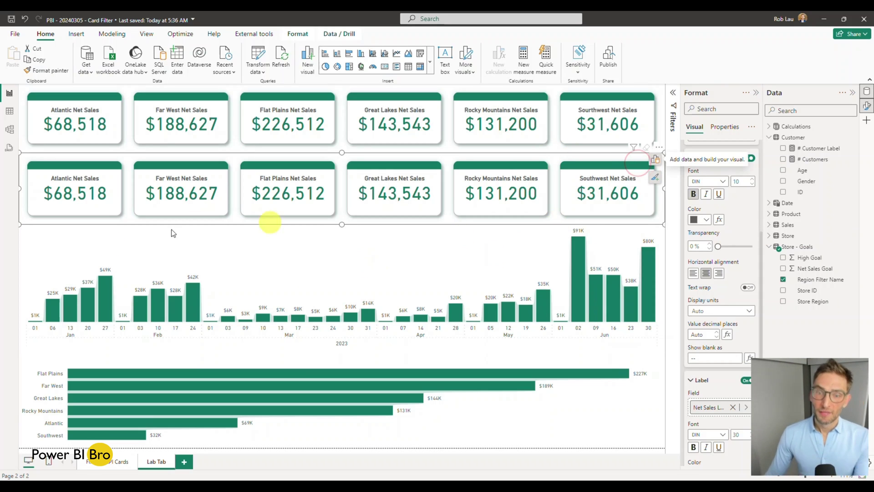
Step: Deselect the slicer visual and test multi-selection on its Flat Plains, Rocky Mountains, Great Lakes, Far West, Atlantic and Southwest cards
click(13, 242)
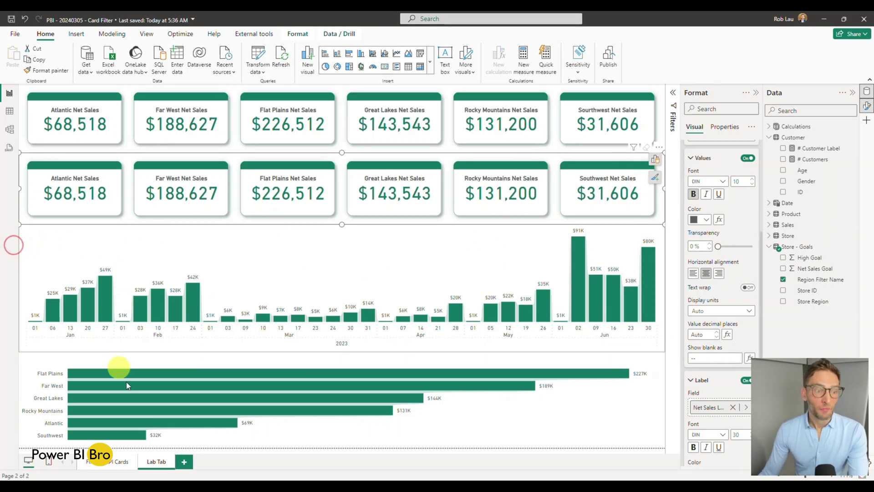
click(267, 451)
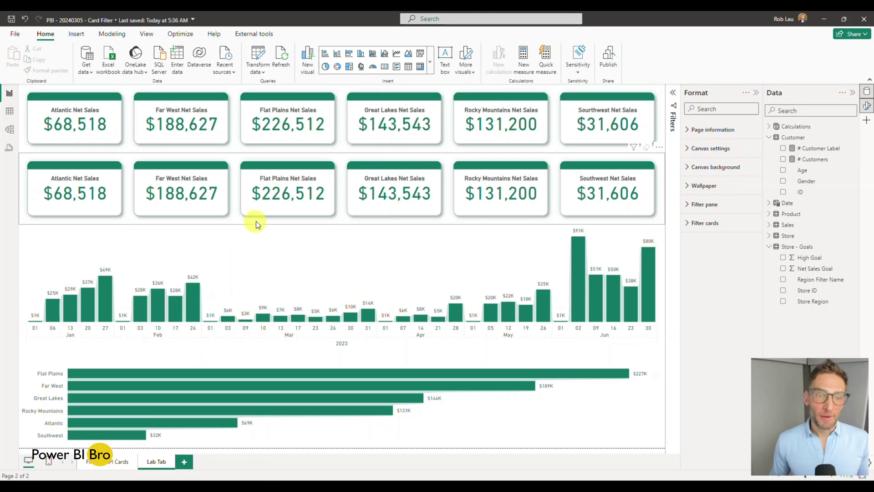
click(305, 206)
click(482, 196)
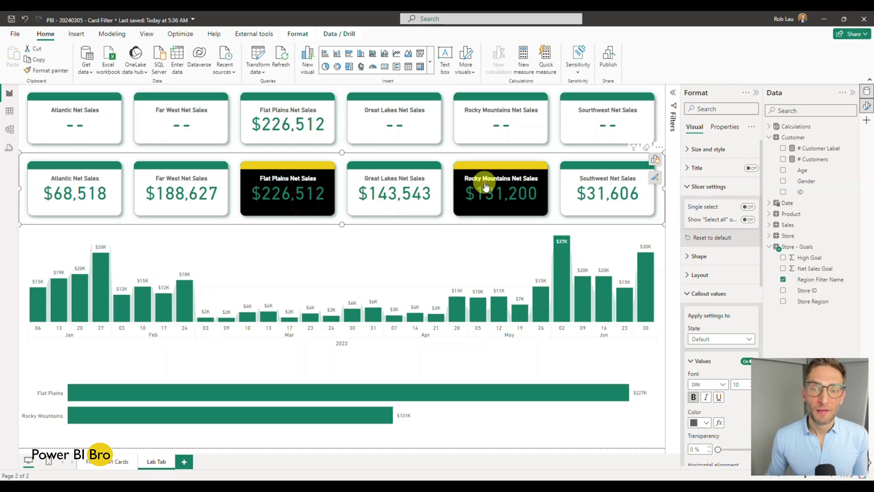
click(402, 210)
click(181, 210)
click(63, 204)
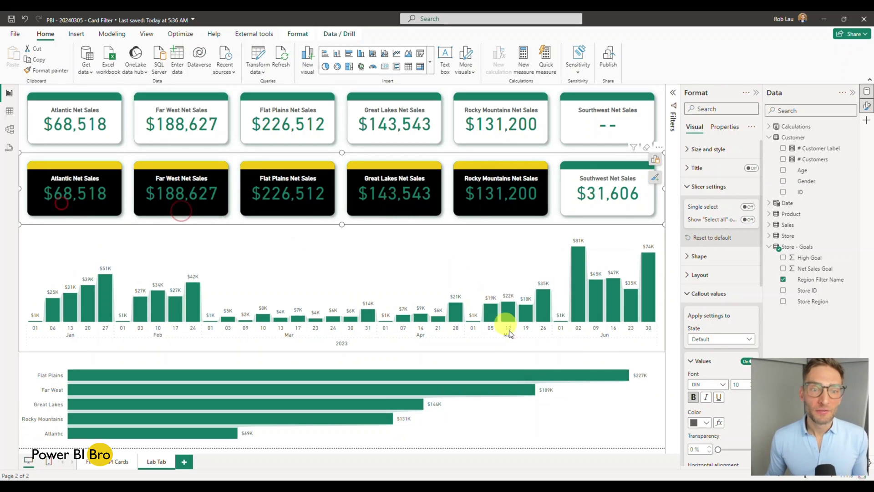
click(610, 193)
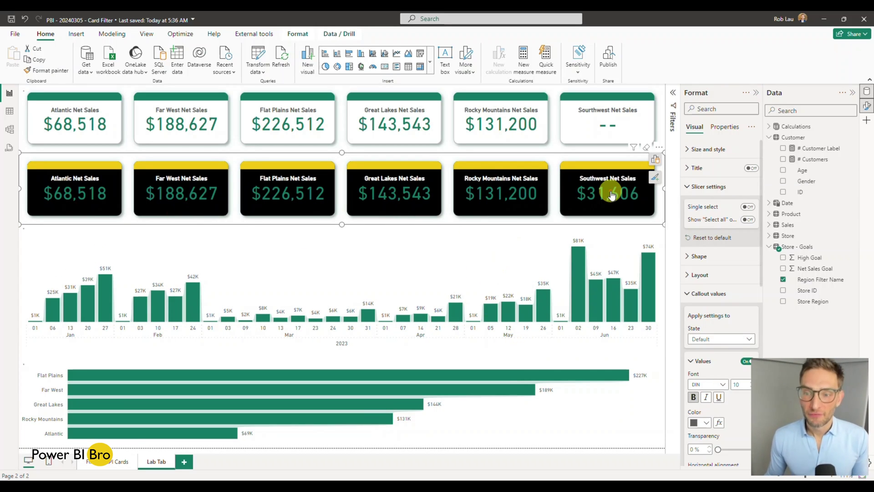
Step: Test toggling the slicer cards: remove Rocky Mountains and Far West from the selection, and switch Great Lakes and Flat Plains off and on again
click(517, 203)
click(419, 211)
click(282, 209)
click(394, 212)
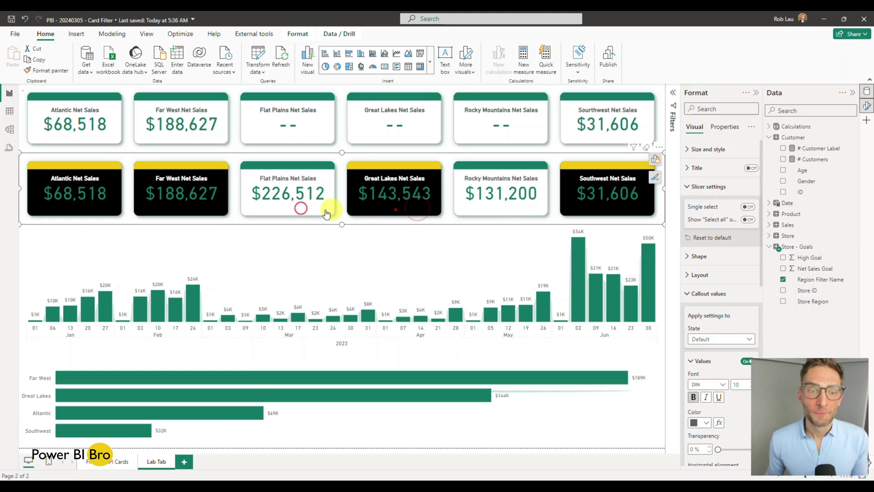
click(274, 208)
click(185, 210)
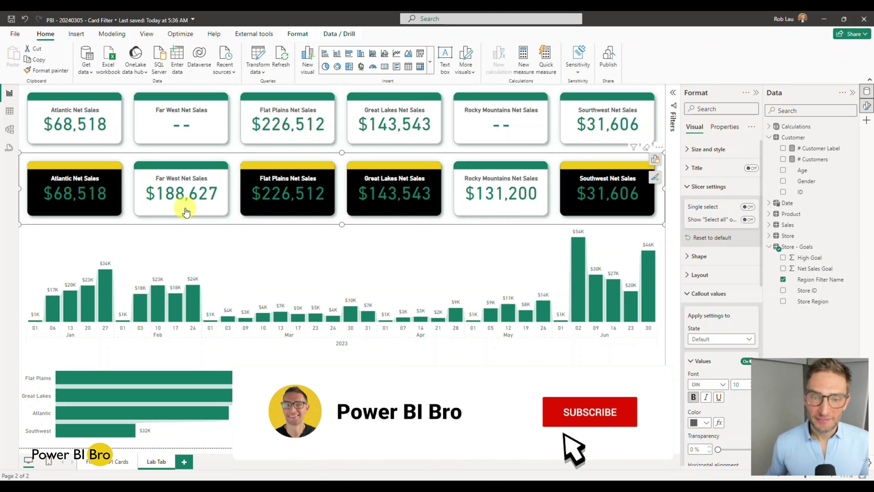
Step: Clear the slicer selection by deselecting Flat Plains, Great Lakes, Southwest and Atlantic, switching Rocky Mountains on and off along the way
click(260, 198)
click(419, 191)
click(578, 190)
click(517, 194)
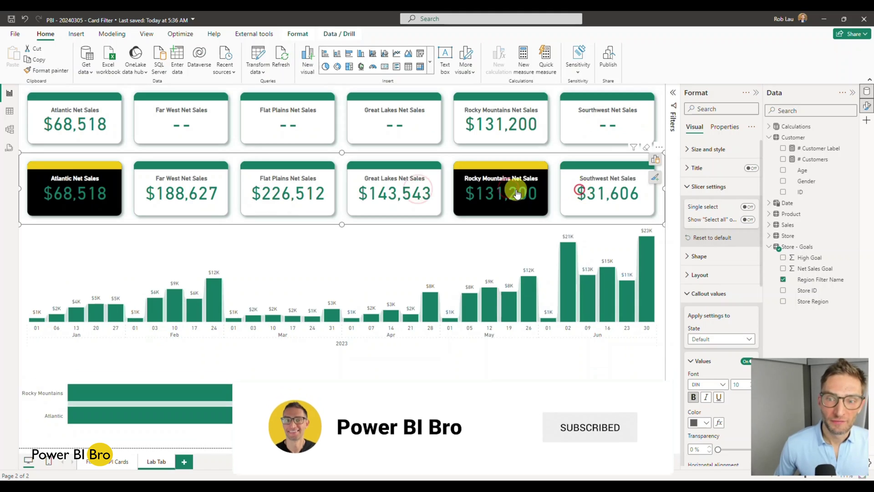
click(516, 194)
click(102, 197)
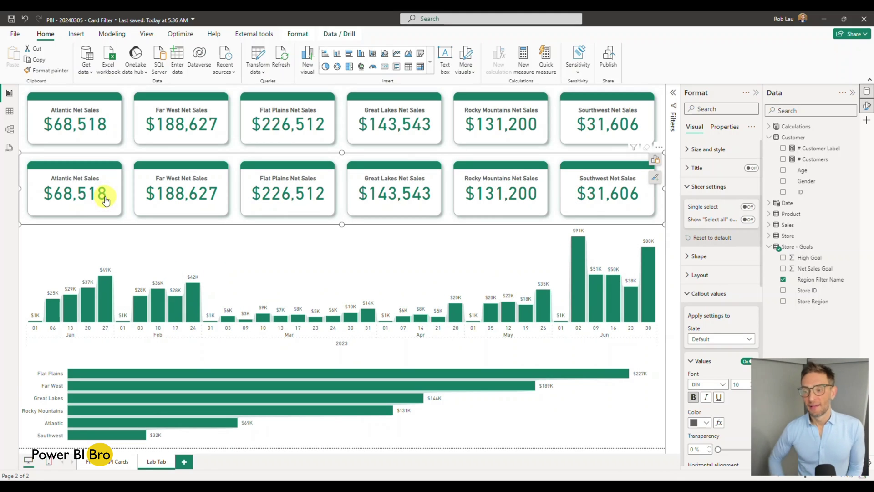